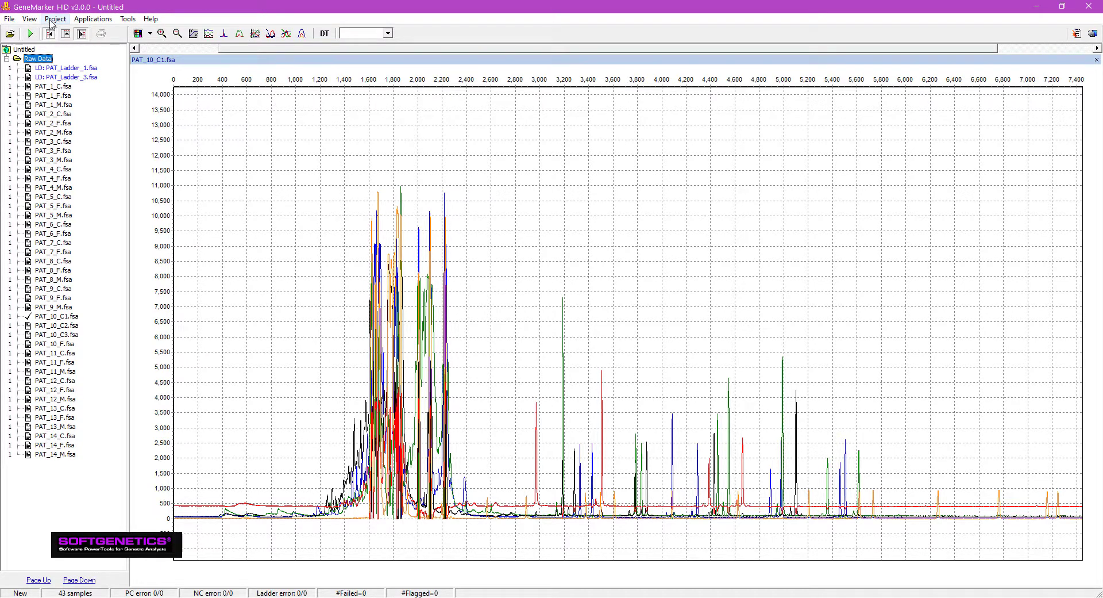
Step: Run the allele call analysis on all samples with the Identifiler template, size standard GS500_1 and standard color Orange
{"action": "left_click", "coordinate": [53, 20]}
{"action": "left_click", "coordinate": [52, 34]}
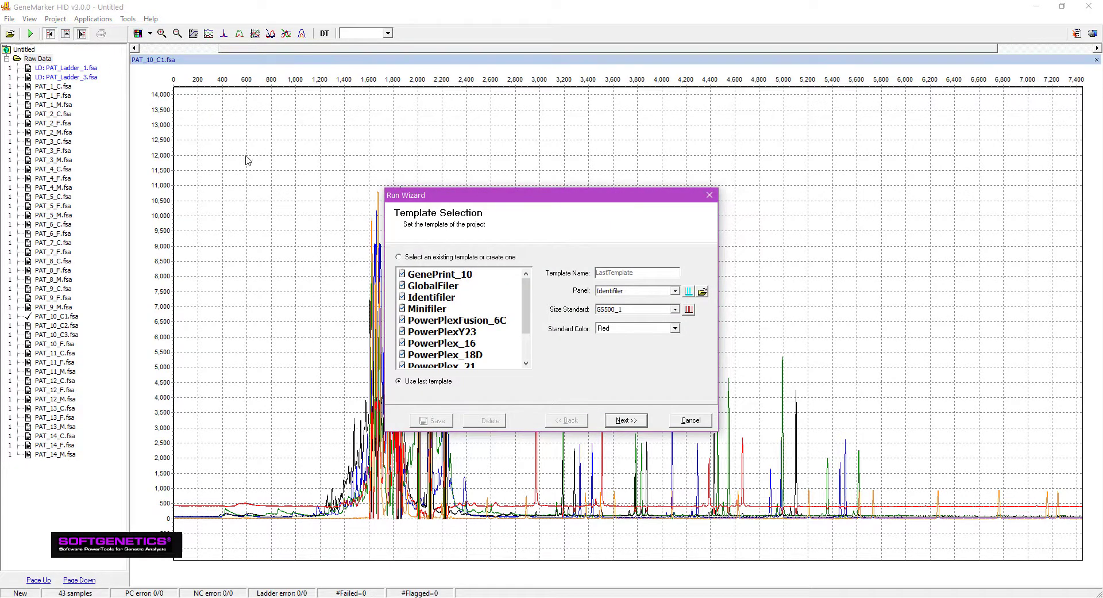
{"action": "left_click", "coordinate": [421, 297]}
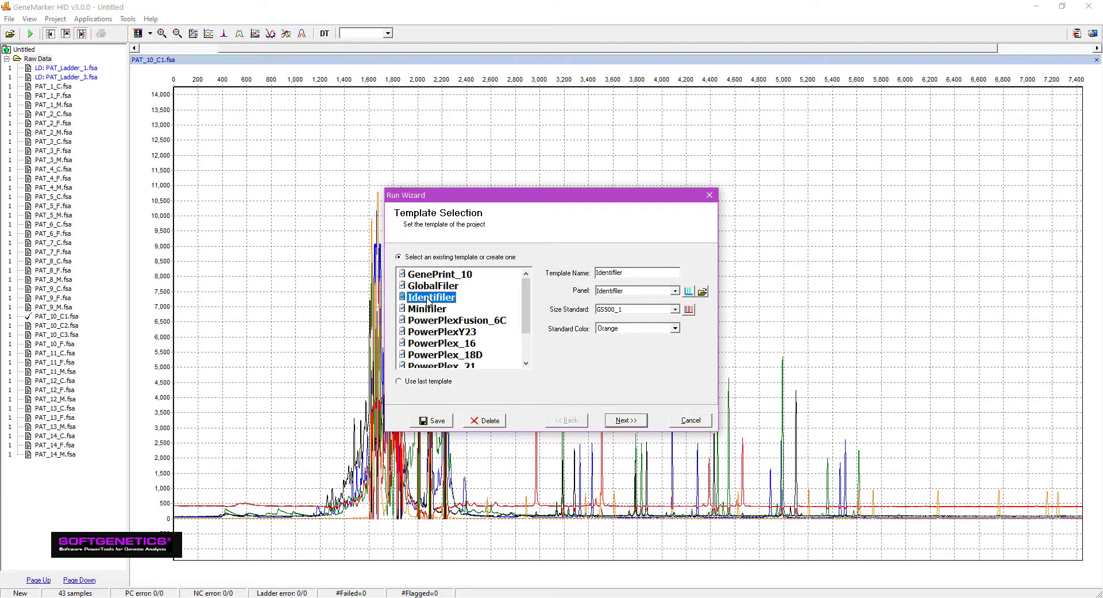
{"action": "left_click", "coordinate": [626, 420]}
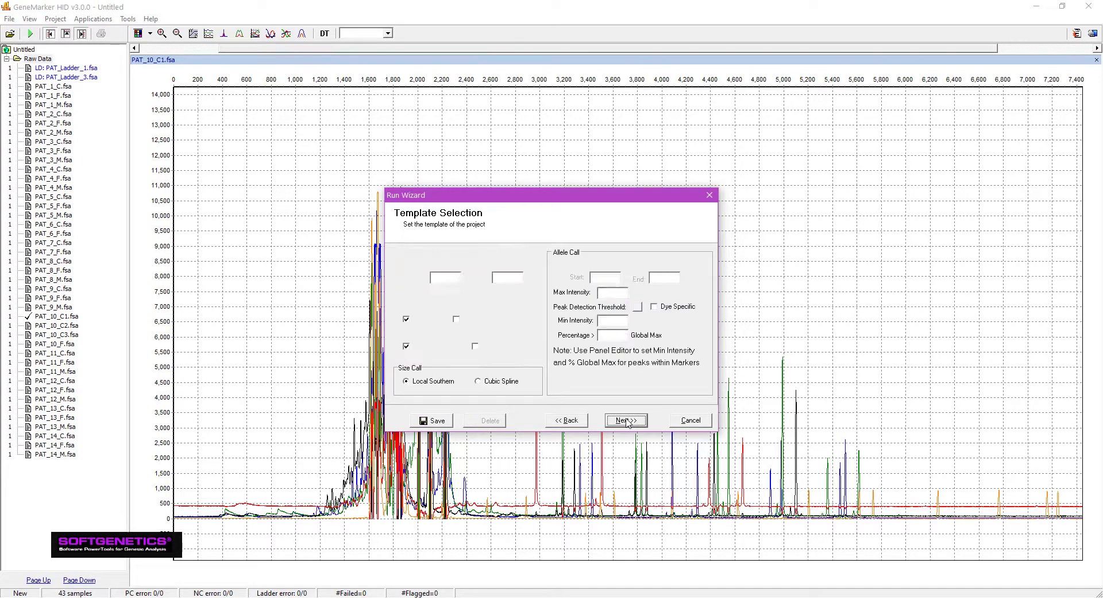
{"action": "left_click", "coordinate": [627, 420]}
{"action": "left_click", "coordinate": [626, 422]}
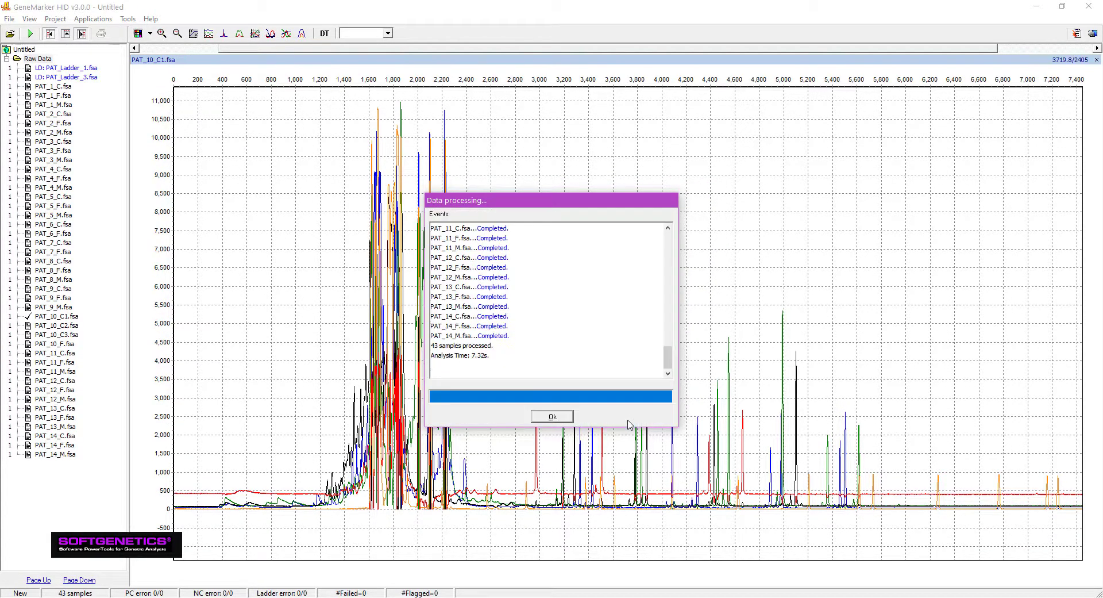
{"action": "left_click", "coordinate": [568, 418]}
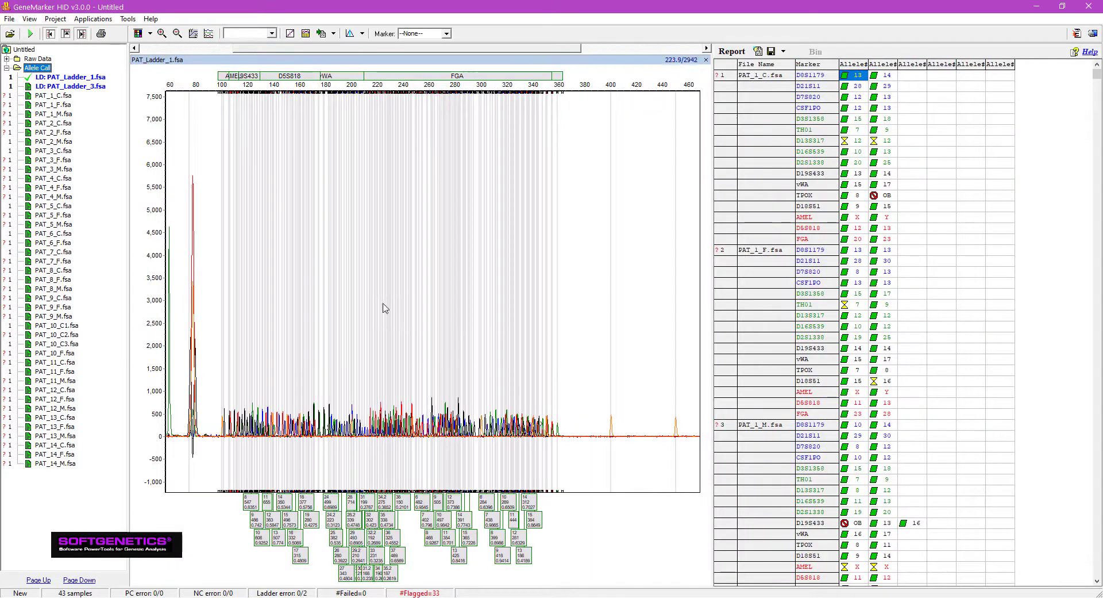
Step: Open sample PAT_1_C.fsa, show only its green dye, and confirm the flagged allele 12 peak at marker D13S317
{"action": "left_click", "coordinate": [64, 96]}
{"action": "left_click", "coordinate": [70, 79]}
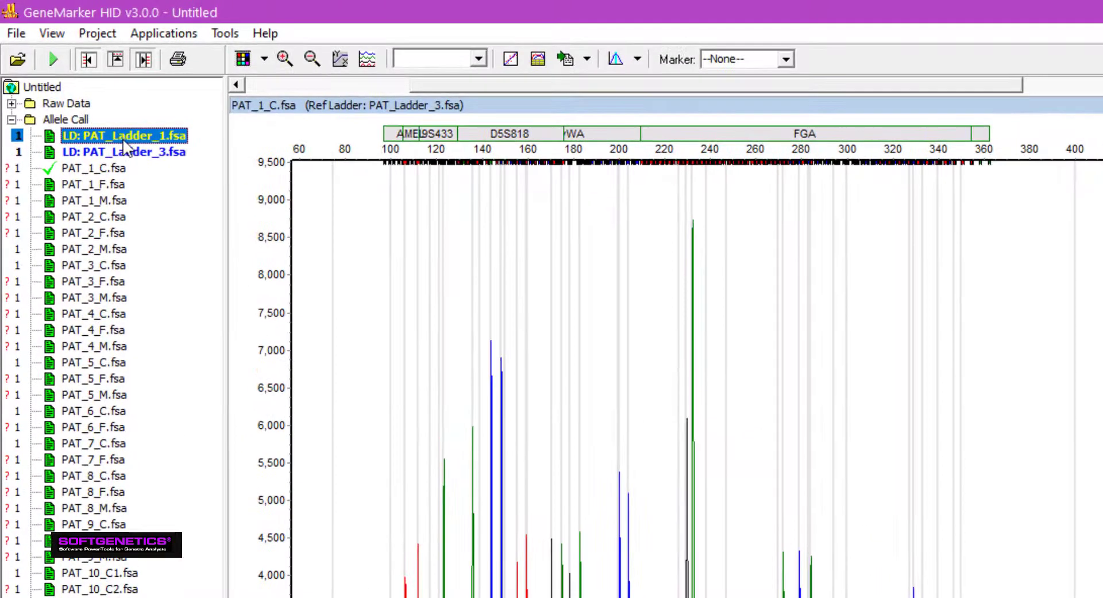
{"action": "left_click", "coordinate": [533, 66]}
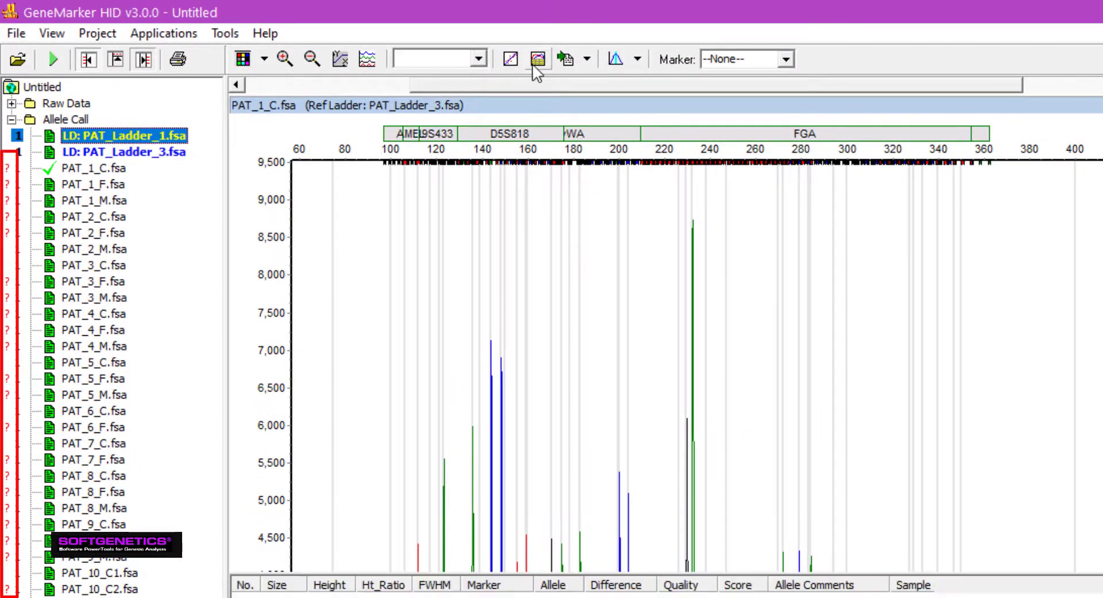
{"action": "left_click", "coordinate": [244, 60]}
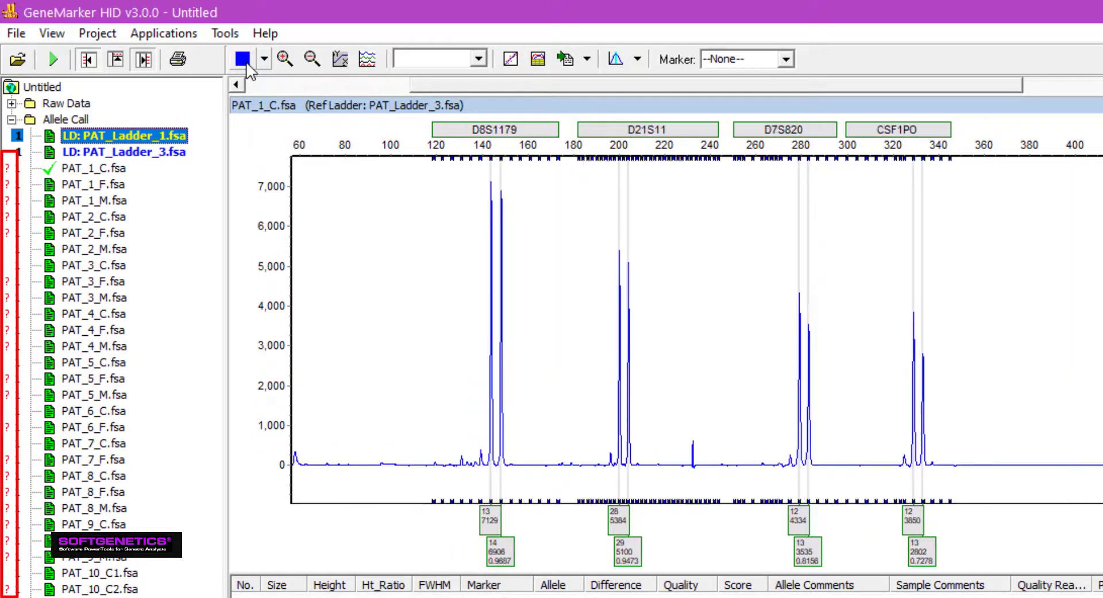
{"action": "left_click", "coordinate": [246, 61]}
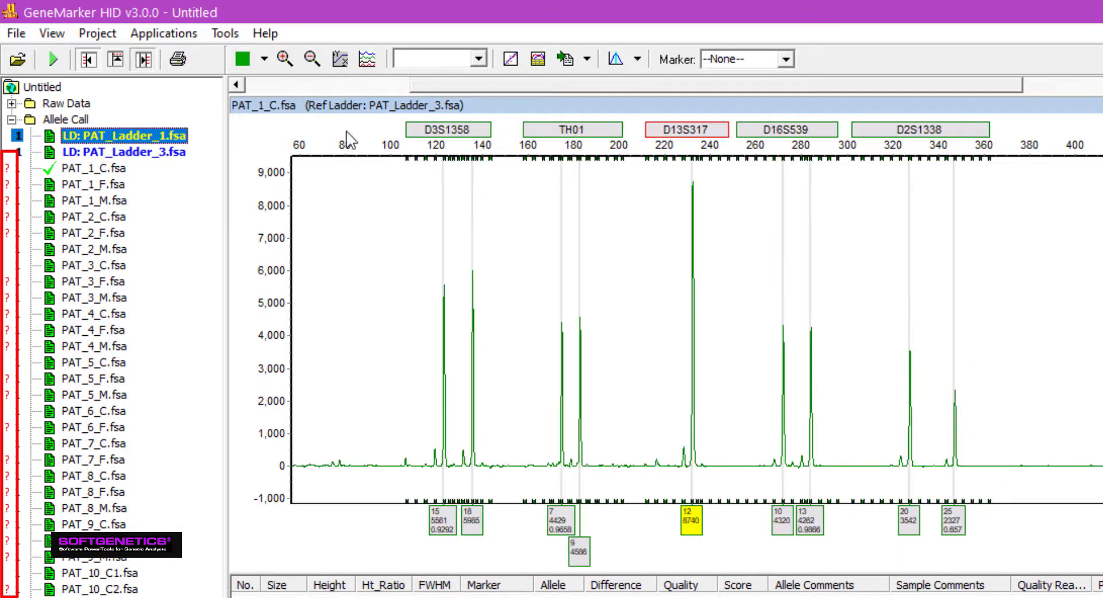
{"action": "left_click", "coordinate": [692, 520]}
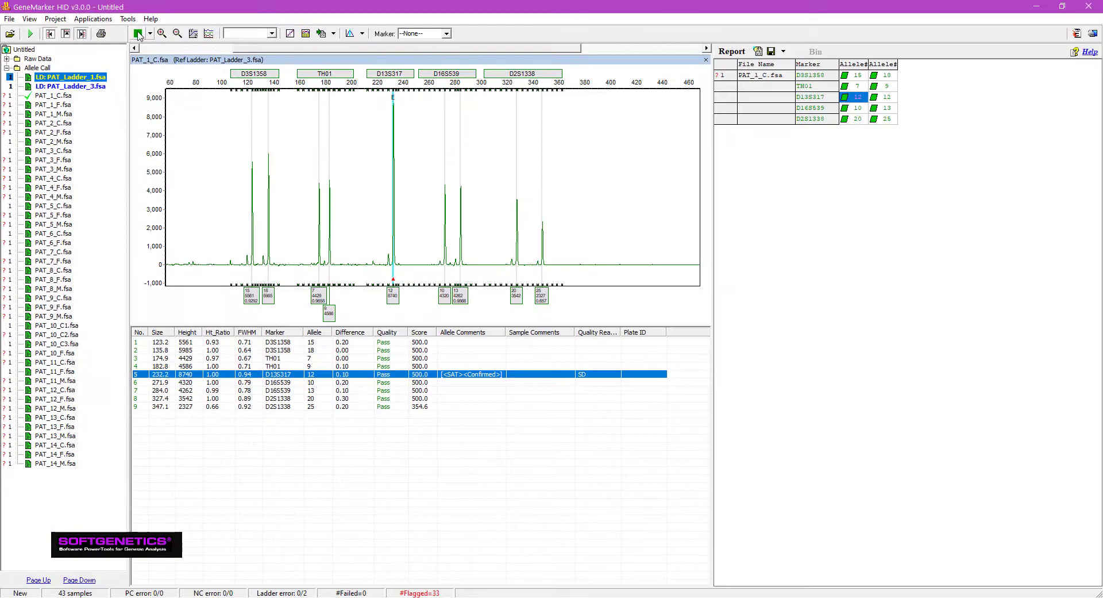
Step: Show the yellow dye of PAT_1_C.fsa, examine the TPOX marker closely, and delete its off-bin OB peak
{"action": "left_click", "coordinate": [138, 35]}
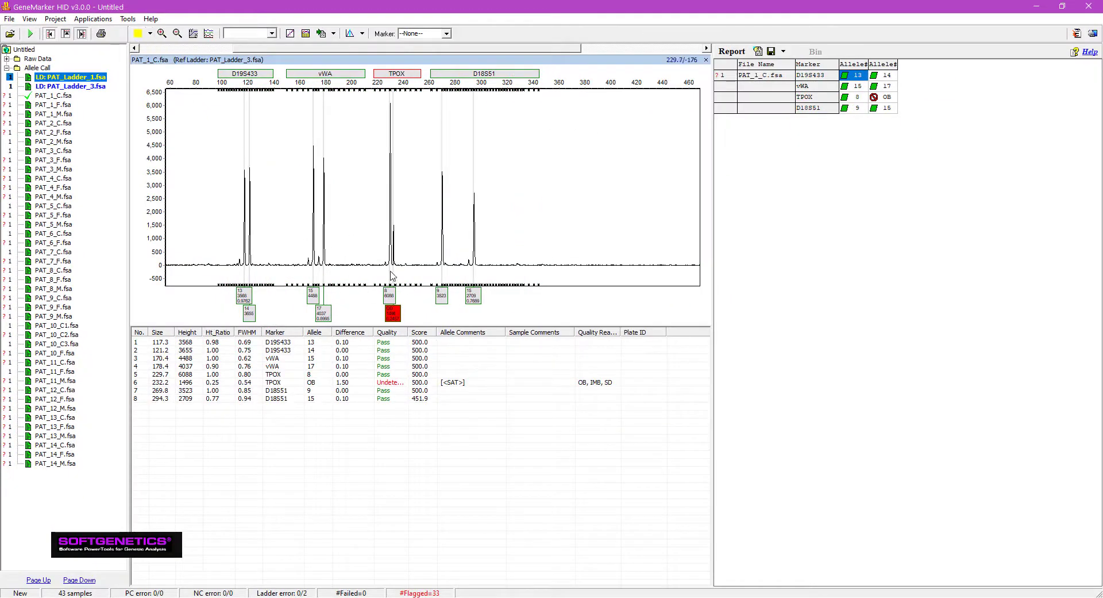
{"action": "left_click_drag", "start_coordinate": [355, 205], "coordinate": [424, 285]}
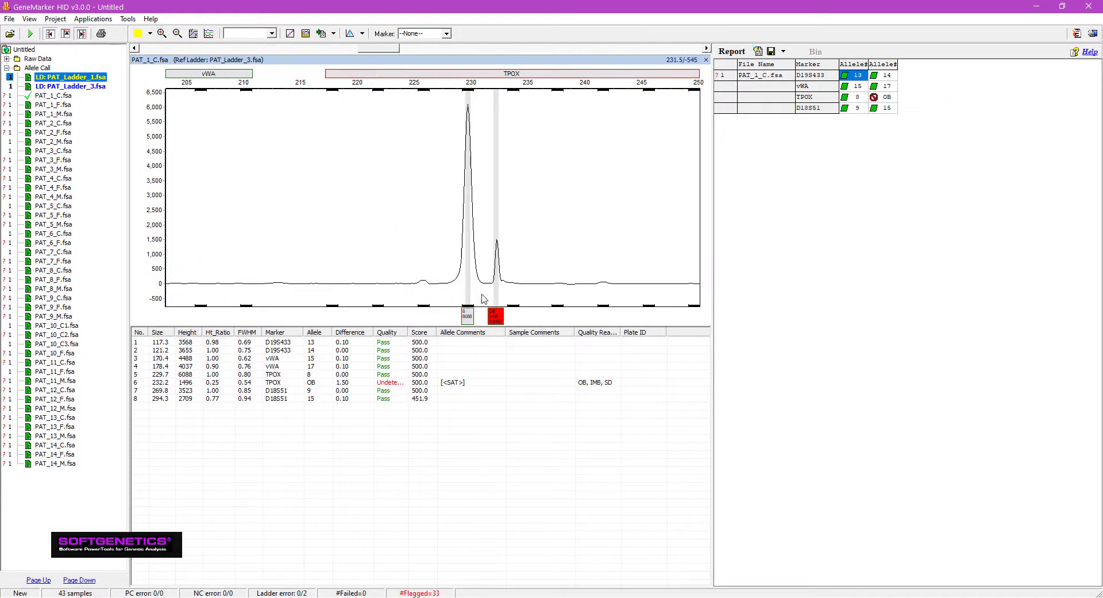
{"action": "left_click", "coordinate": [479, 383]}
{"action": "right_click", "coordinate": [479, 383]}
{"action": "left_click", "coordinate": [509, 448]}
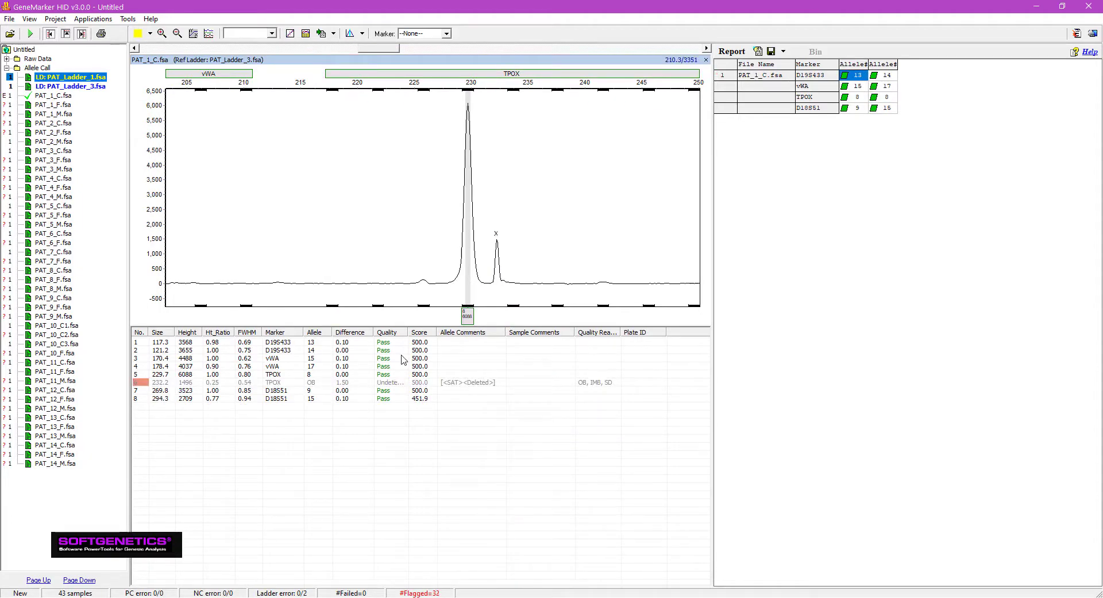
Step: Open the Relationship Testing application and maximize its window
{"action": "left_click", "coordinate": [104, 21]}
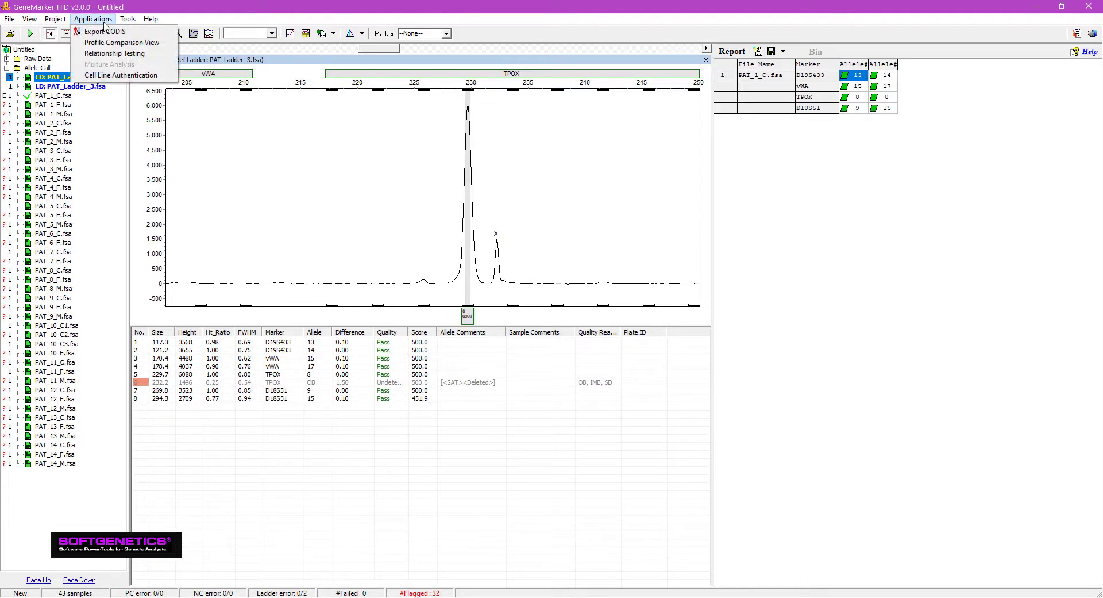
{"action": "left_click", "coordinate": [108, 56]}
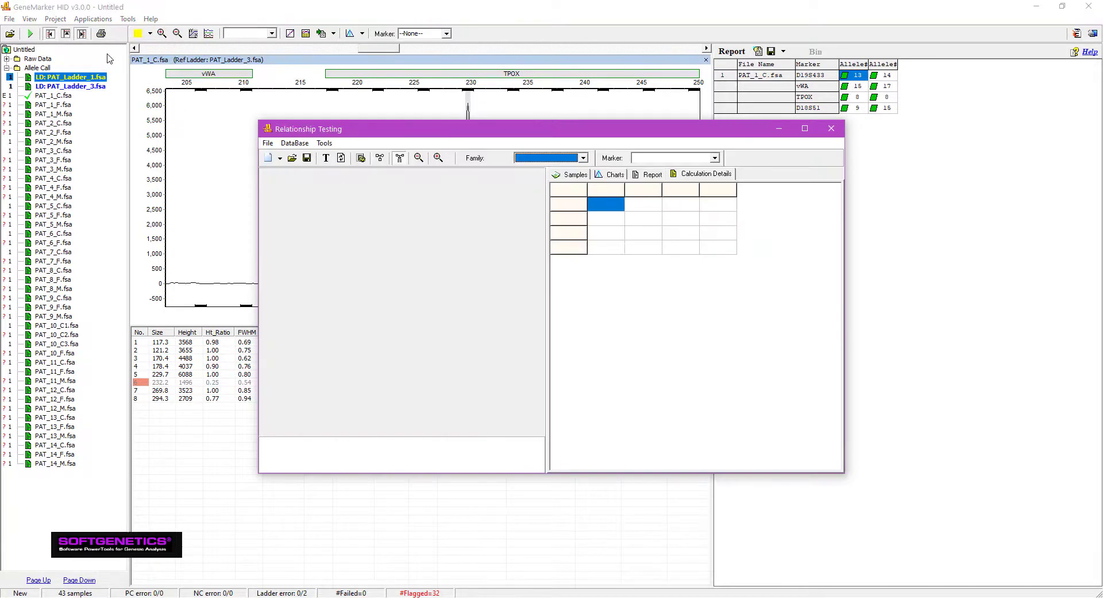
{"action": "left_click", "coordinate": [805, 128]}
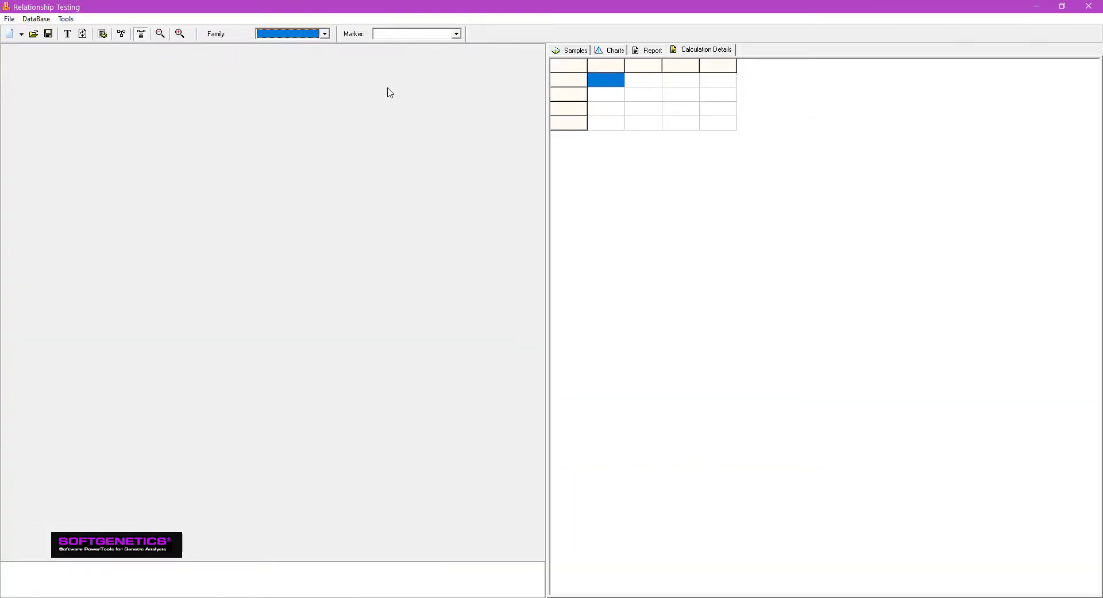
Step: Review the genotype list of the PAT samples, submit all of them to the database, and close the submission window
{"action": "left_click", "coordinate": [43, 21]}
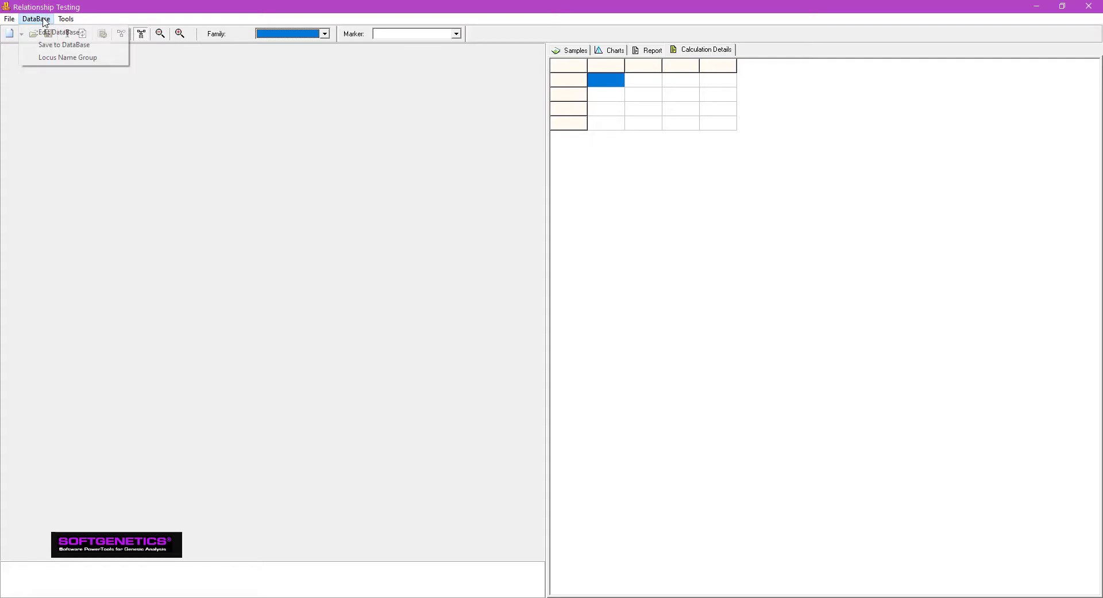
{"action": "left_click", "coordinate": [51, 45]}
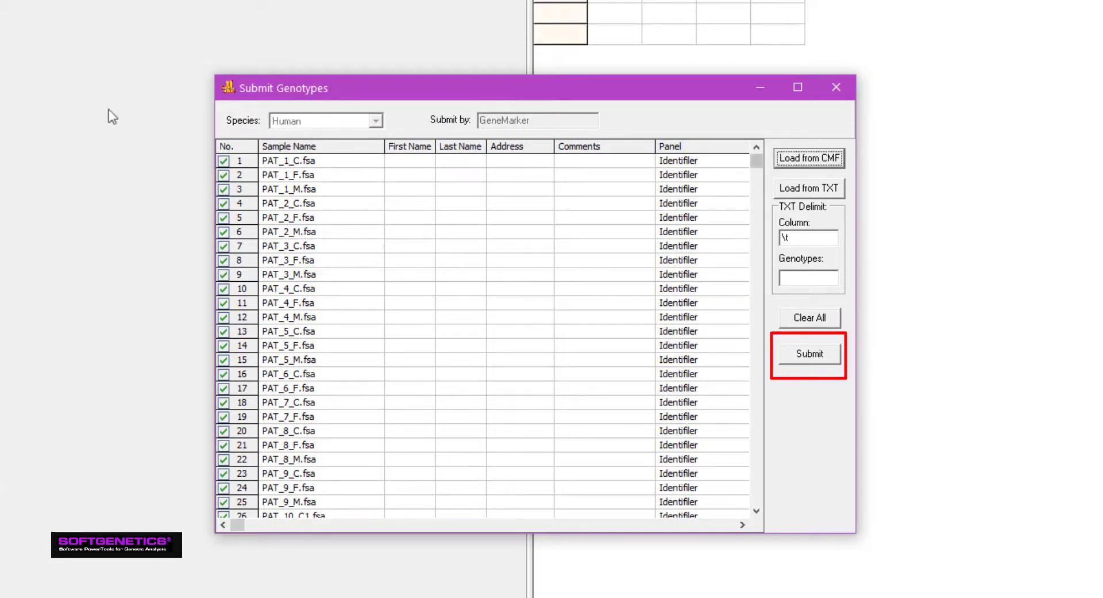
{"action": "left_click", "coordinate": [756, 510]}
{"action": "left_click", "coordinate": [757, 511]}
{"action": "left_click", "coordinate": [757, 510]}
{"action": "left_click", "coordinate": [757, 510]}
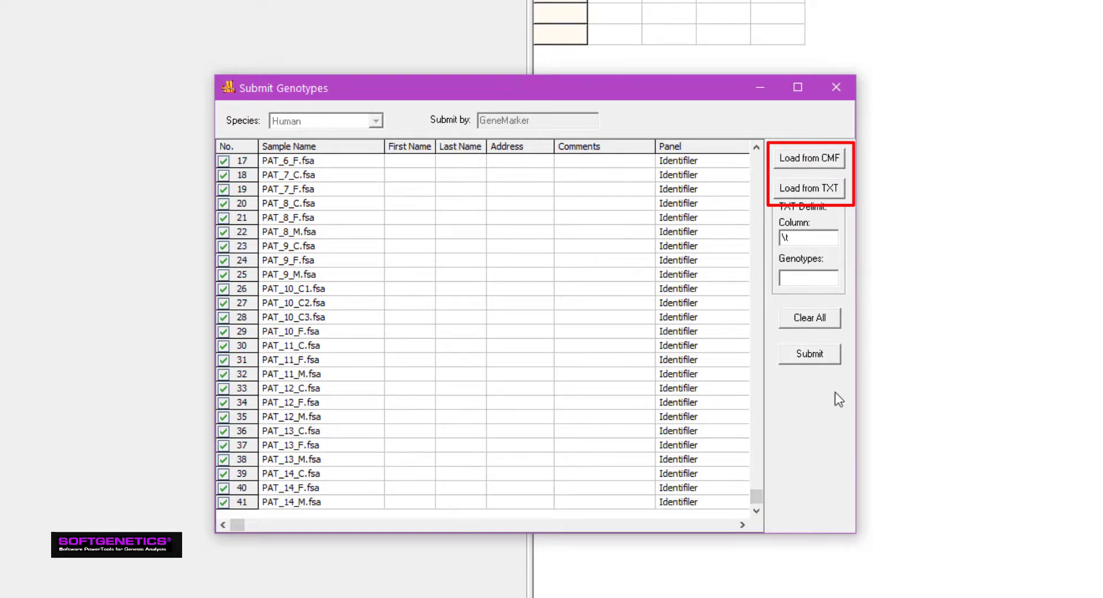
{"action": "left_click", "coordinate": [827, 357]}
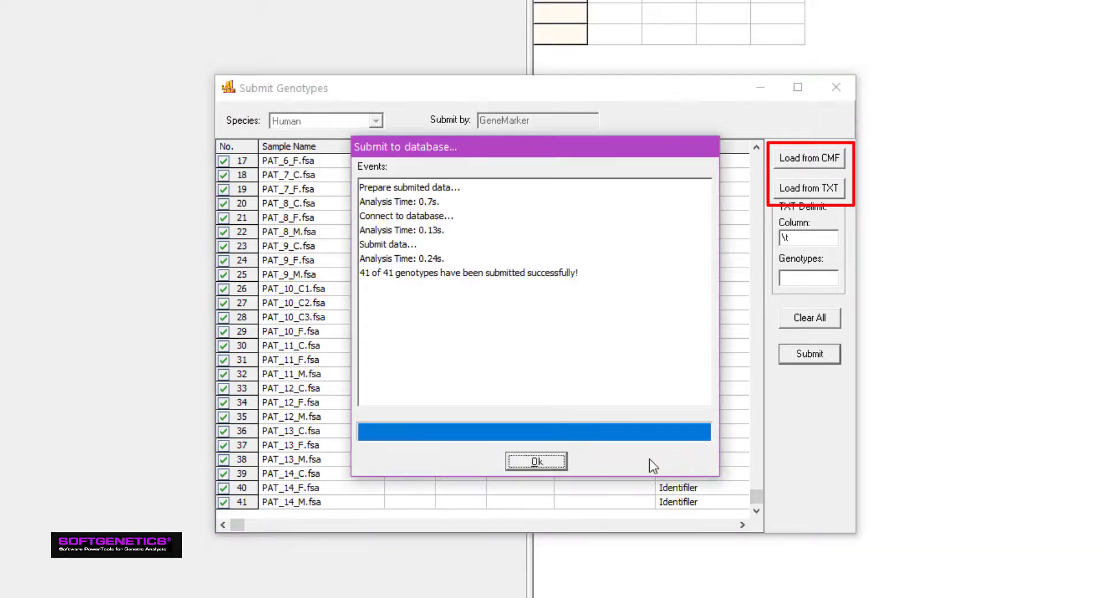
{"action": "left_click", "coordinate": [538, 461]}
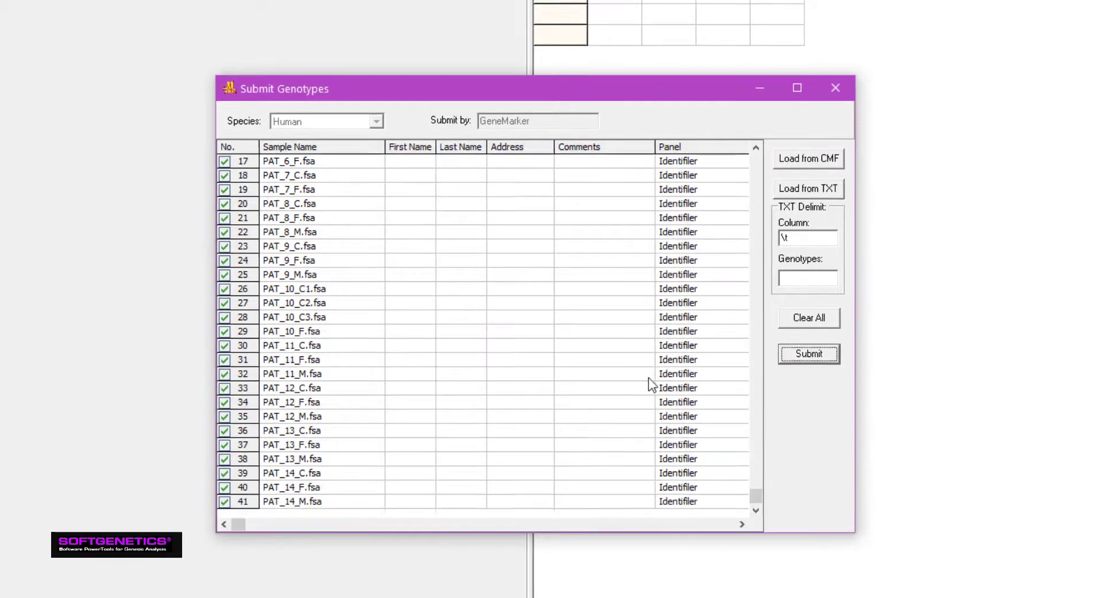
{"action": "left_click", "coordinate": [836, 87]}
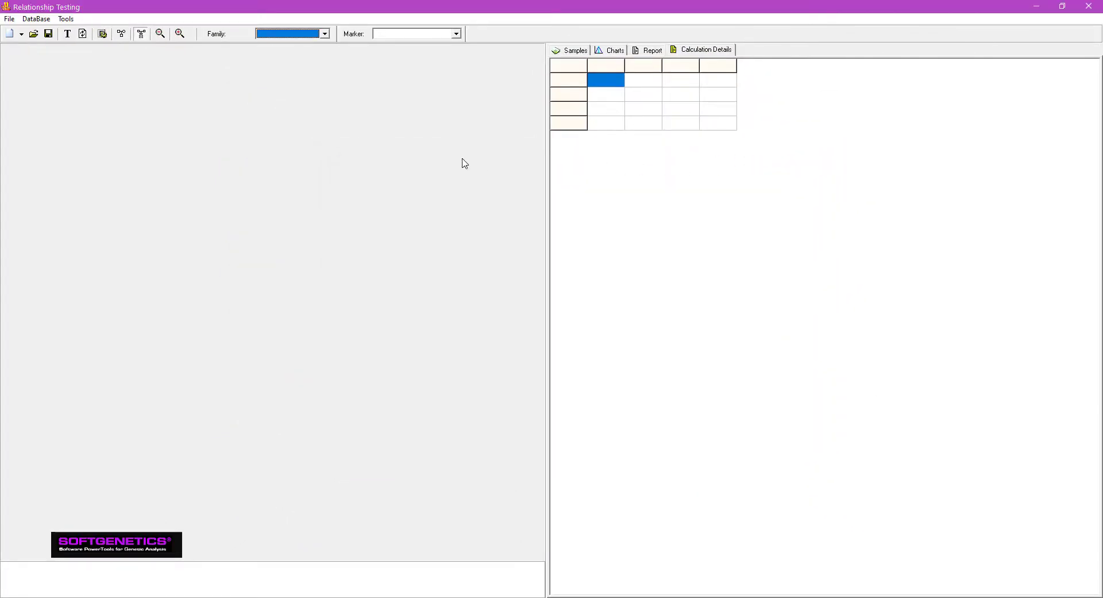
Step: Match the sample file names with the Family Group Tool using the Include match mode and accept the grouping
{"action": "left_click", "coordinate": [66, 19]}
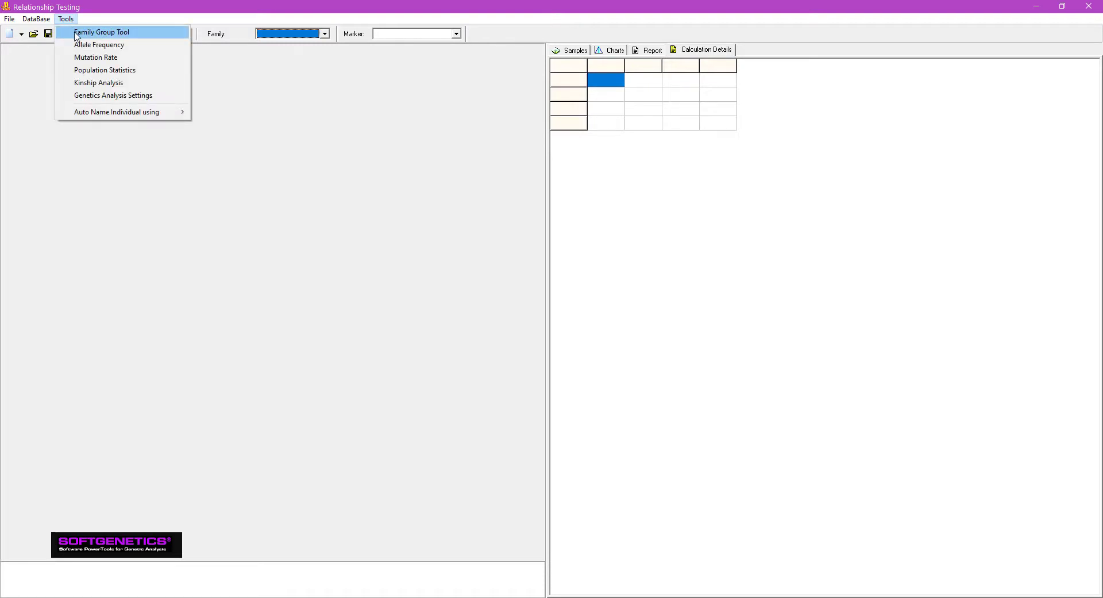
{"action": "left_click", "coordinate": [77, 34]}
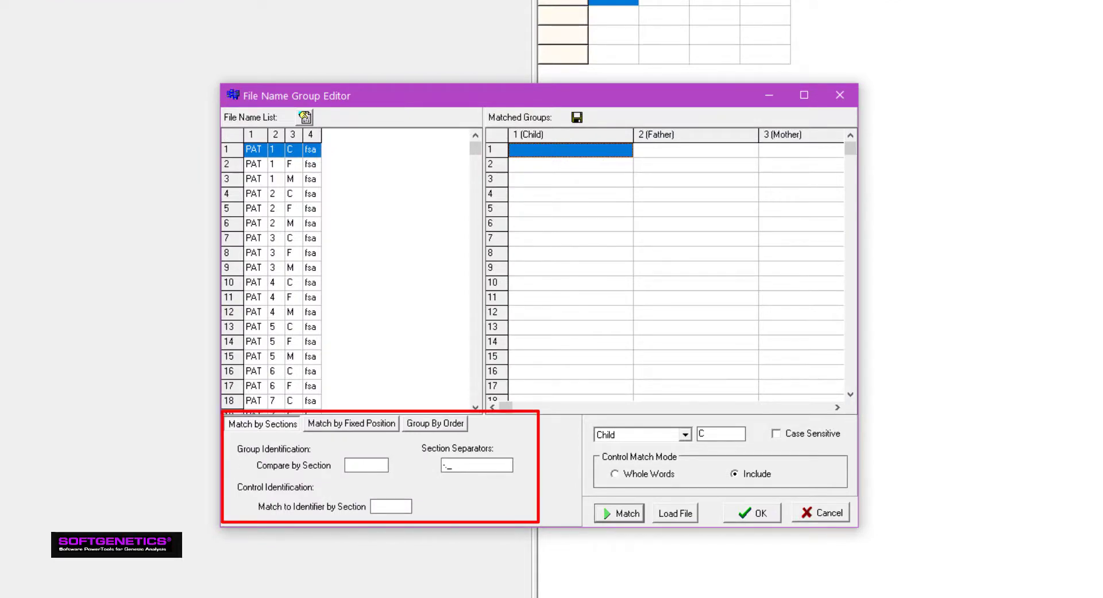
{"action": "left_click", "coordinate": [619, 514]}
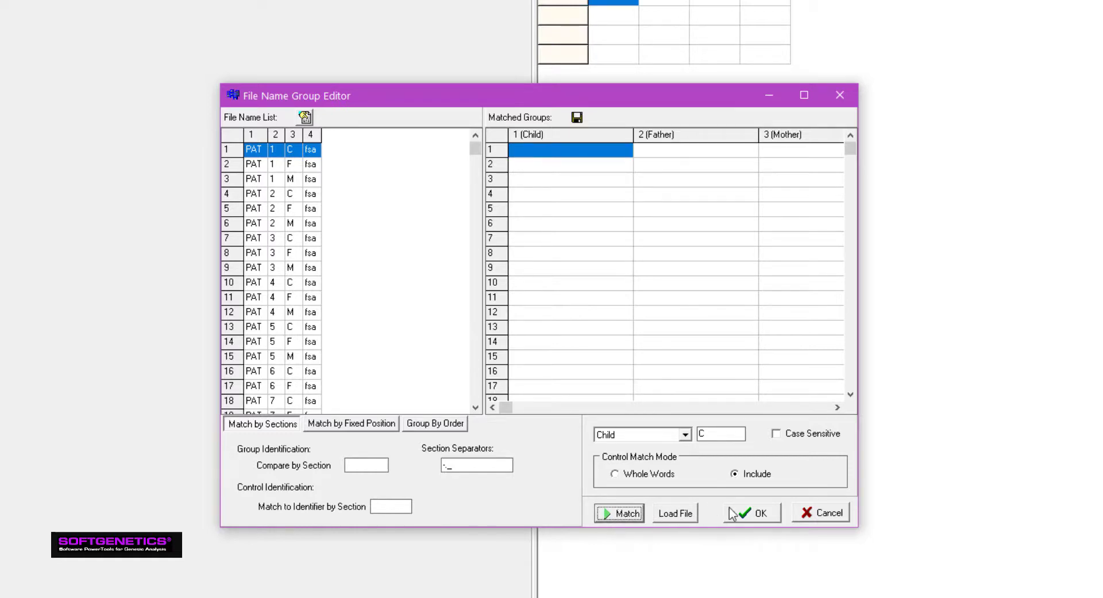
{"action": "left_click", "coordinate": [741, 507]}
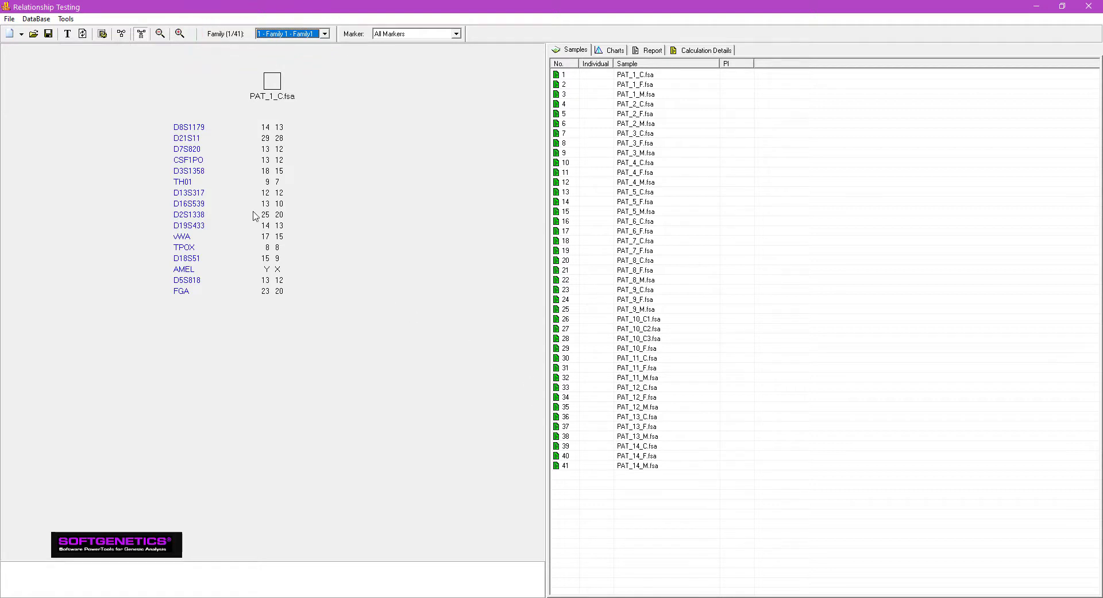
Step: Apply the Identifiler15_Butler2003 allele frequency set using all populations
{"action": "left_click", "coordinate": [68, 20]}
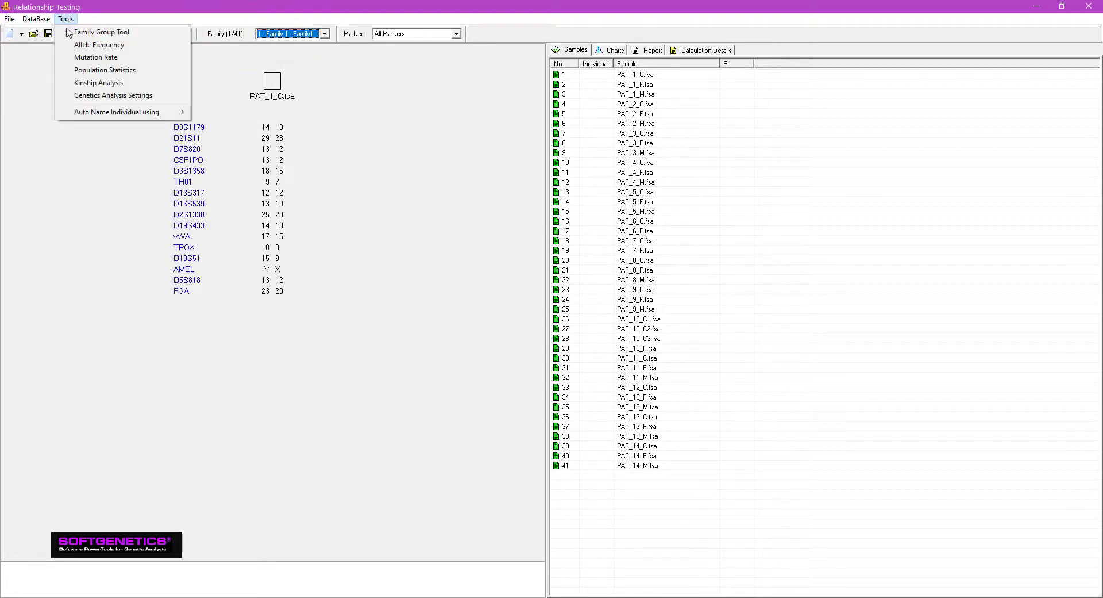
{"action": "left_click", "coordinate": [73, 47]}
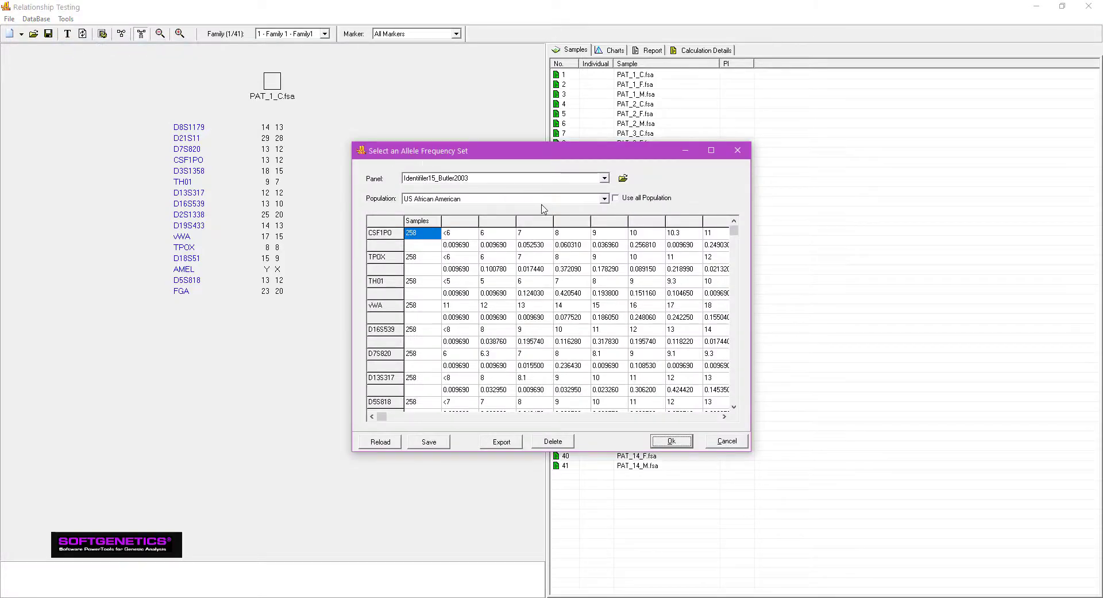
{"action": "left_click", "coordinate": [615, 199]}
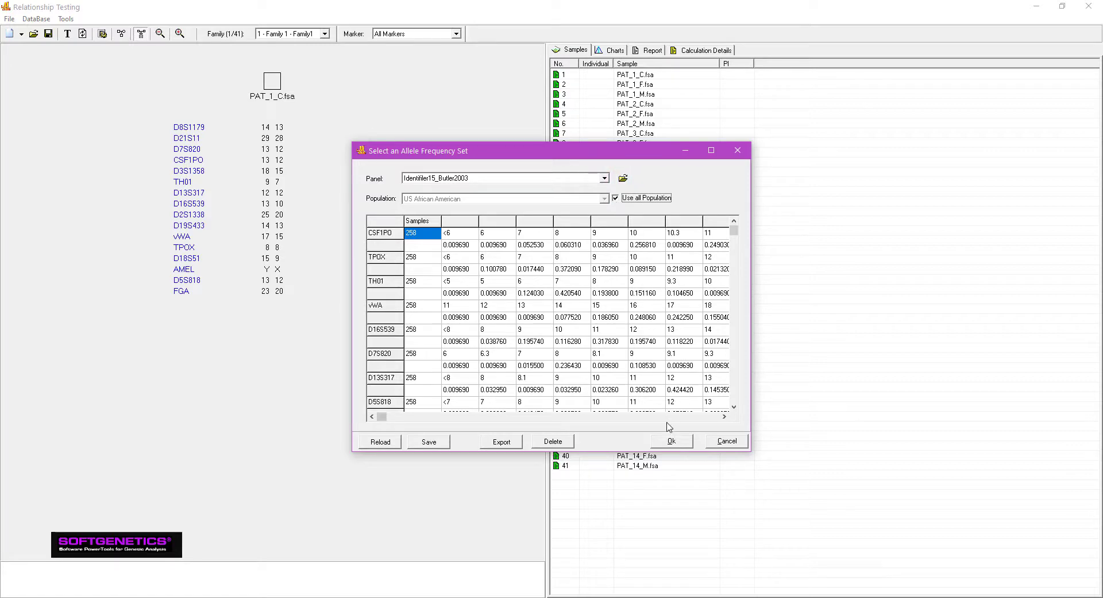
{"action": "left_click", "coordinate": [670, 441]}
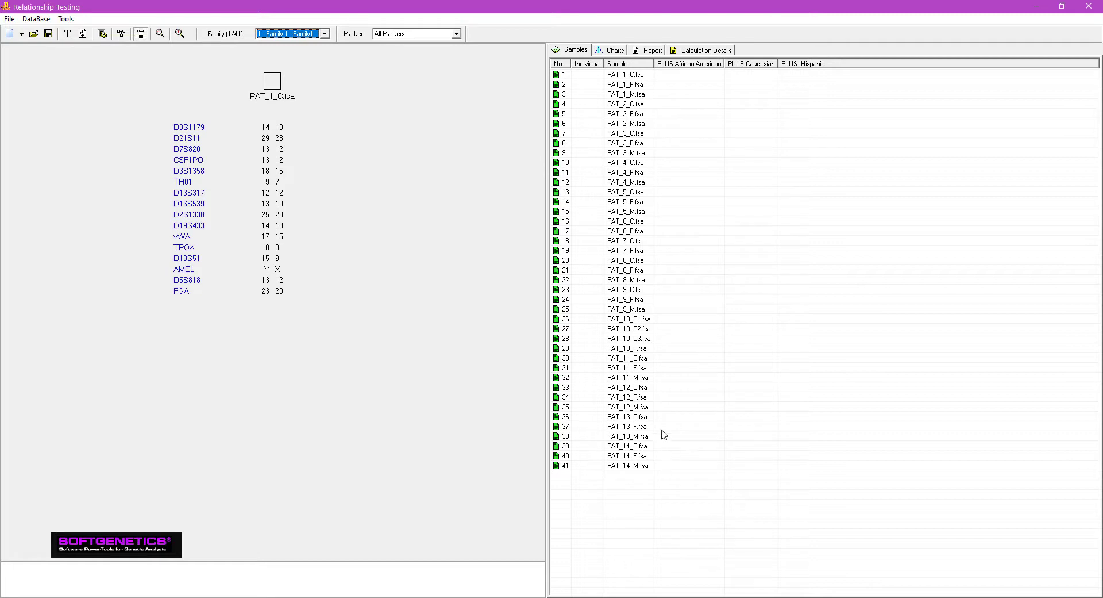
Step: Search the database for family matches to PAT_1_C.fsa, and close Relationship Testing without saving the changes
{"action": "left_click", "coordinate": [274, 82]}
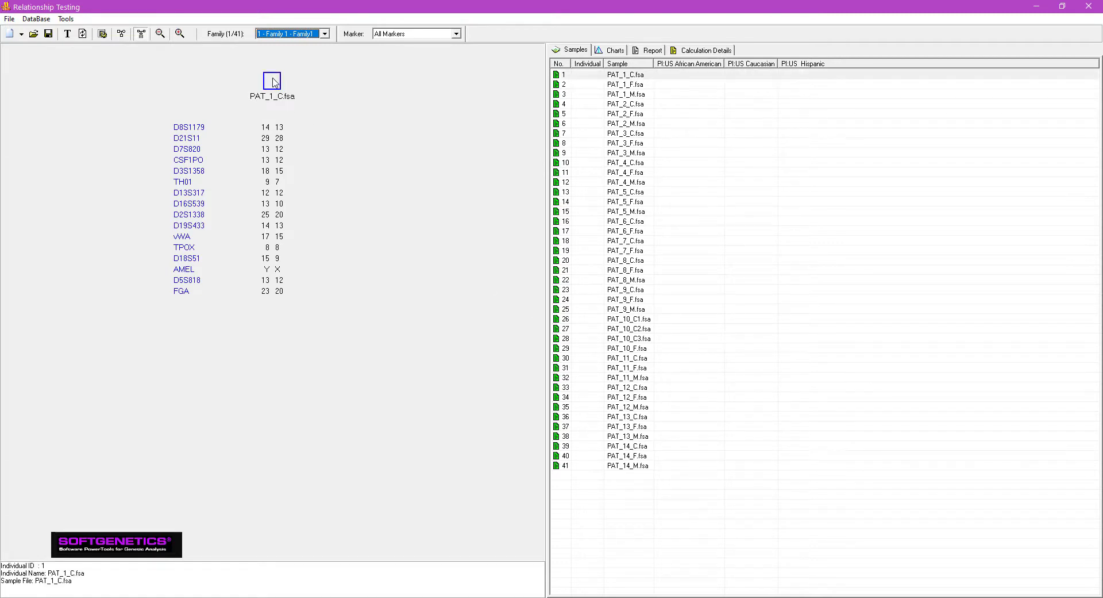
{"action": "right_click", "coordinate": [274, 82]}
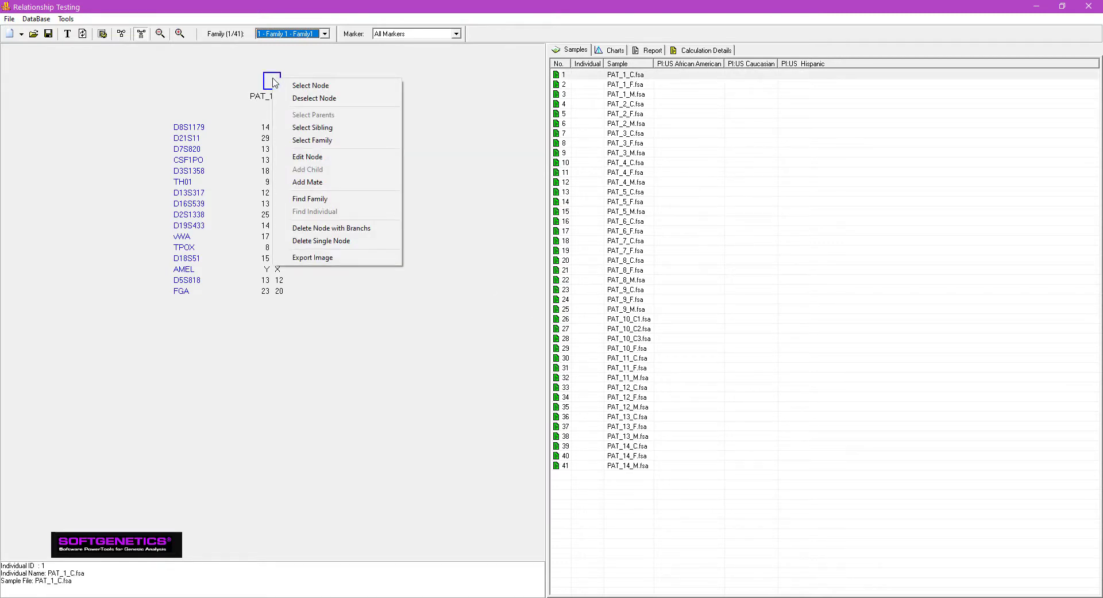
{"action": "left_click", "coordinate": [297, 198]}
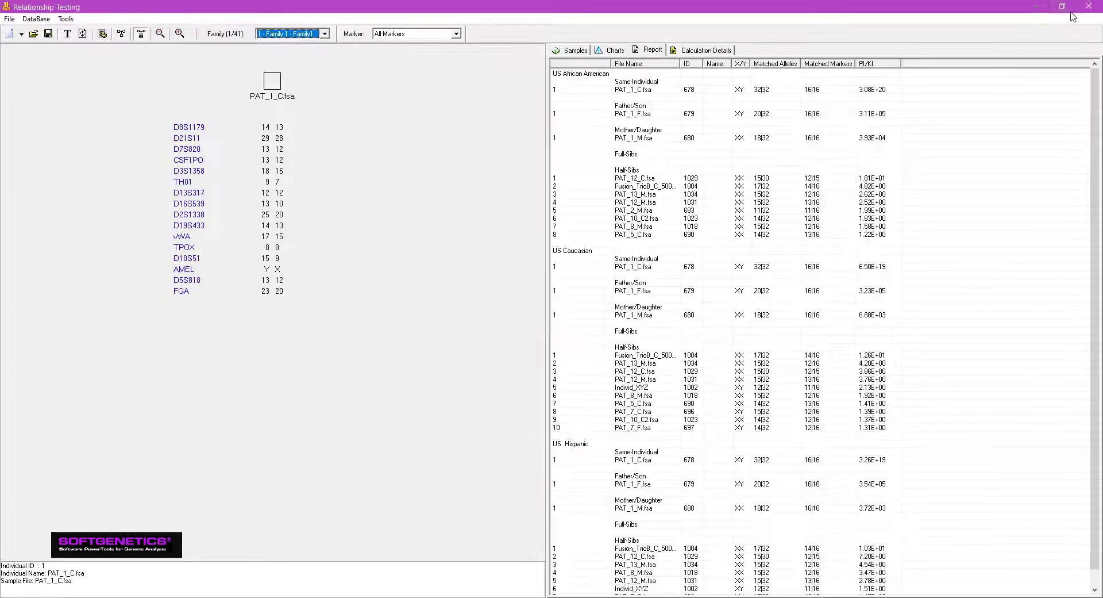
{"action": "left_click", "coordinate": [1088, 6]}
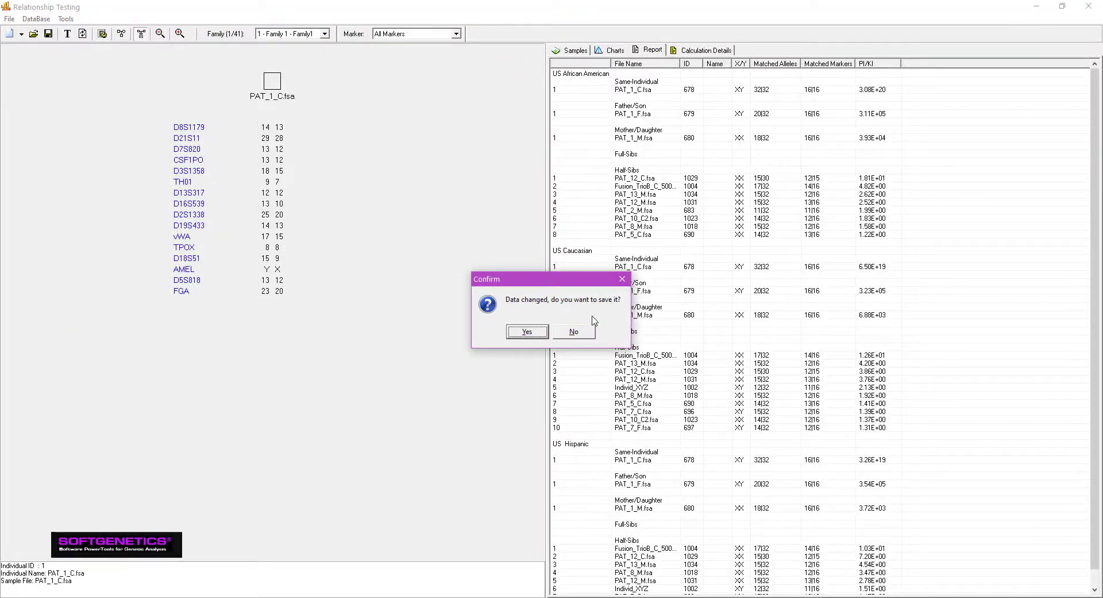
{"action": "left_click", "coordinate": [588, 332]}
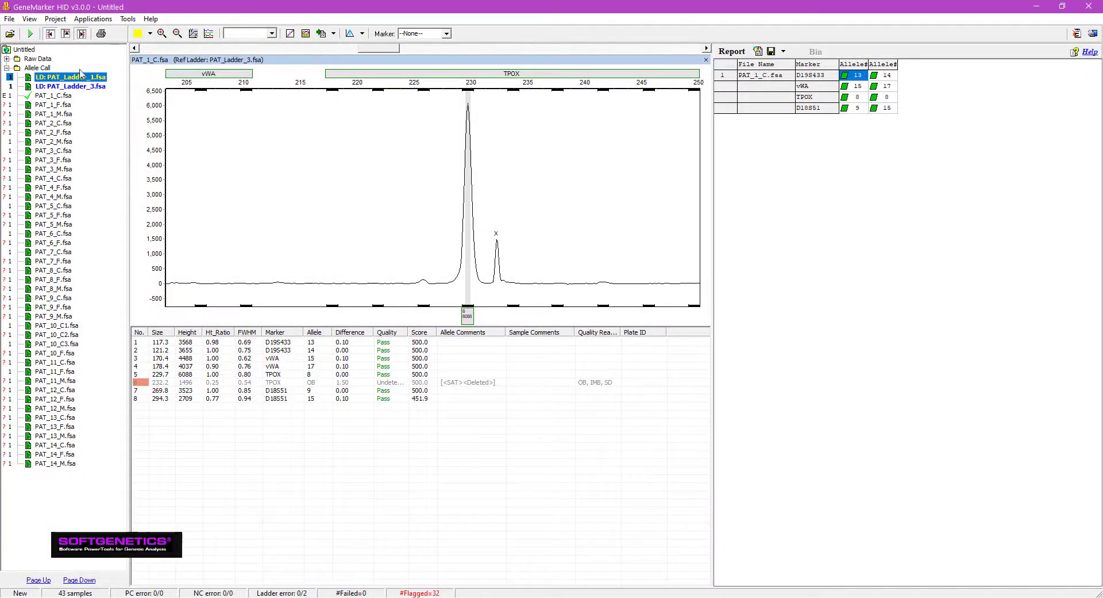
Step: Replace all loaded data files with the PAT_Ladder_1.fsa file from the Database Search folder, discarding the current project changes
{"action": "left_click", "coordinate": [10, 34]}
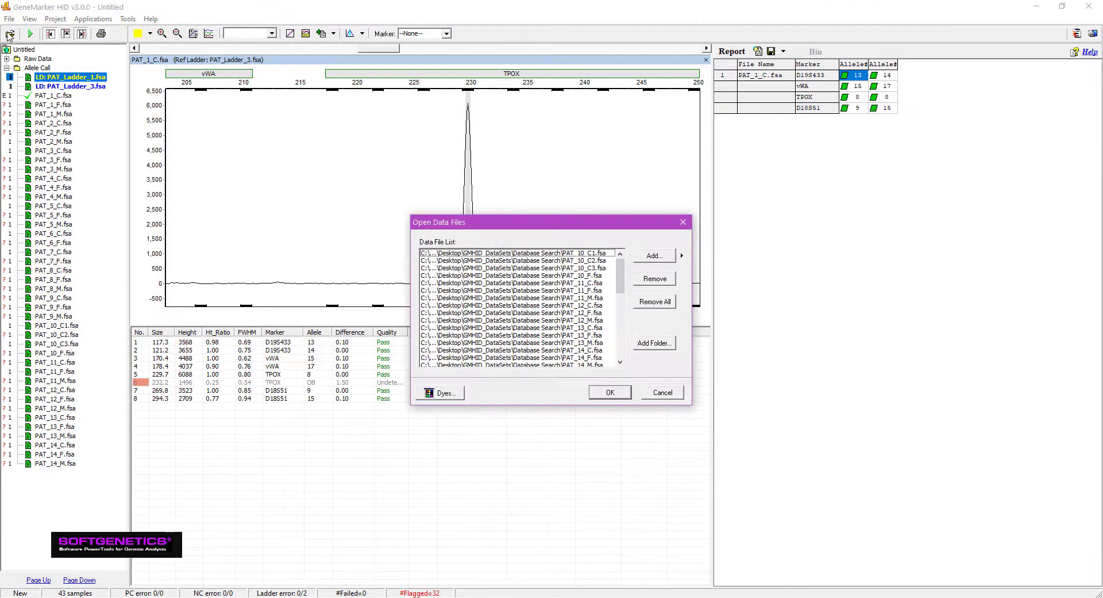
{"action": "left_click", "coordinate": [663, 303]}
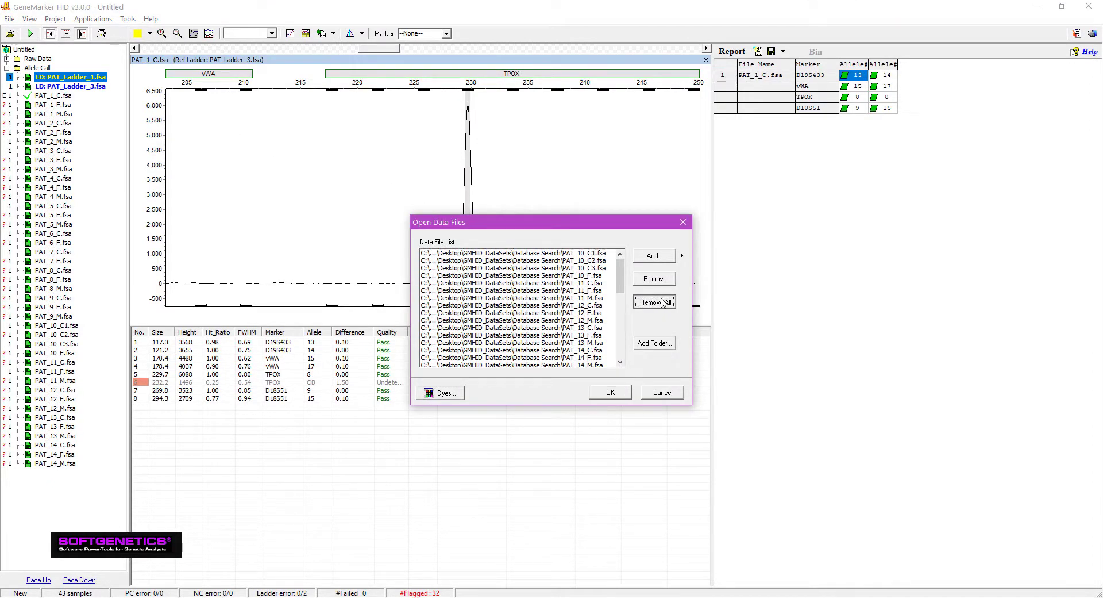
{"action": "left_click", "coordinate": [654, 256]}
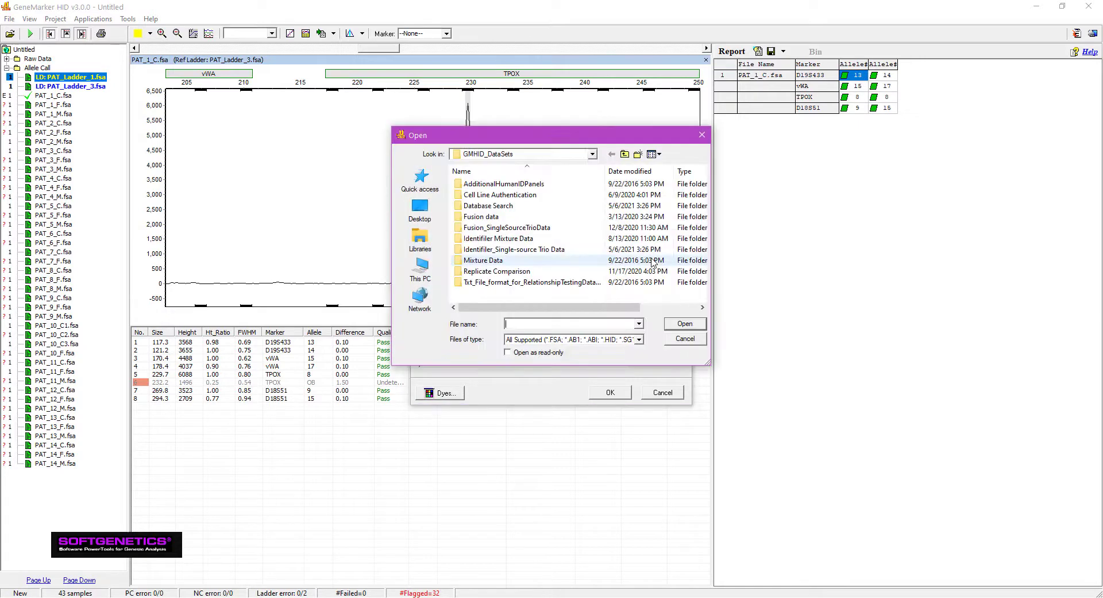
{"action": "double_click", "coordinate": [532, 206]}
{"action": "scroll", "coordinate": [511, 287], "scroll_direction": "down", "scroll_amount": 10}
{"action": "double_click", "coordinate": [512, 283]}
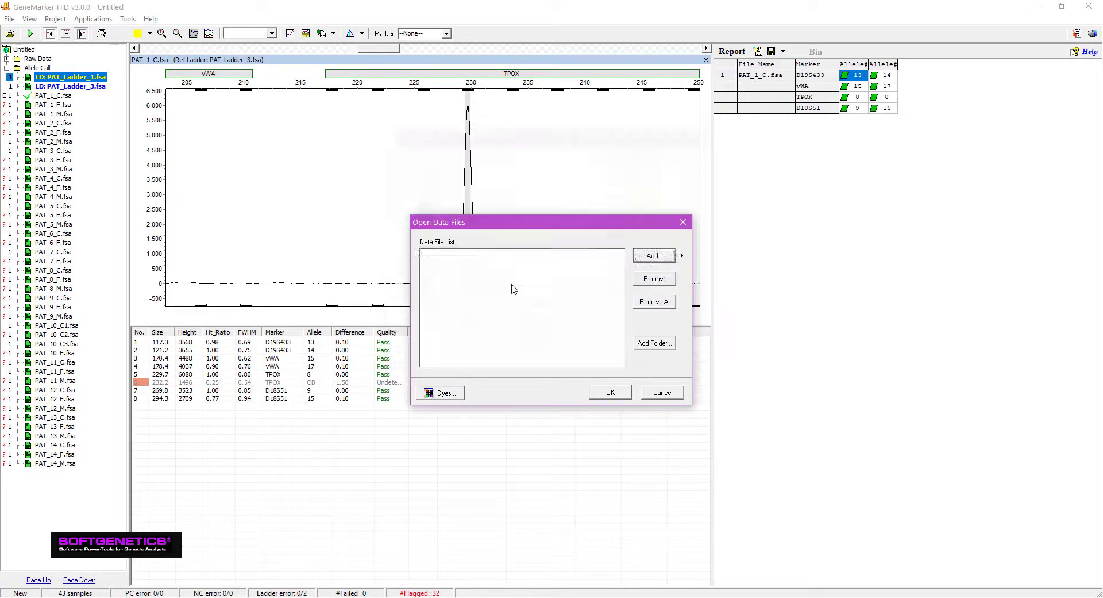
{"action": "left_click", "coordinate": [612, 393]}
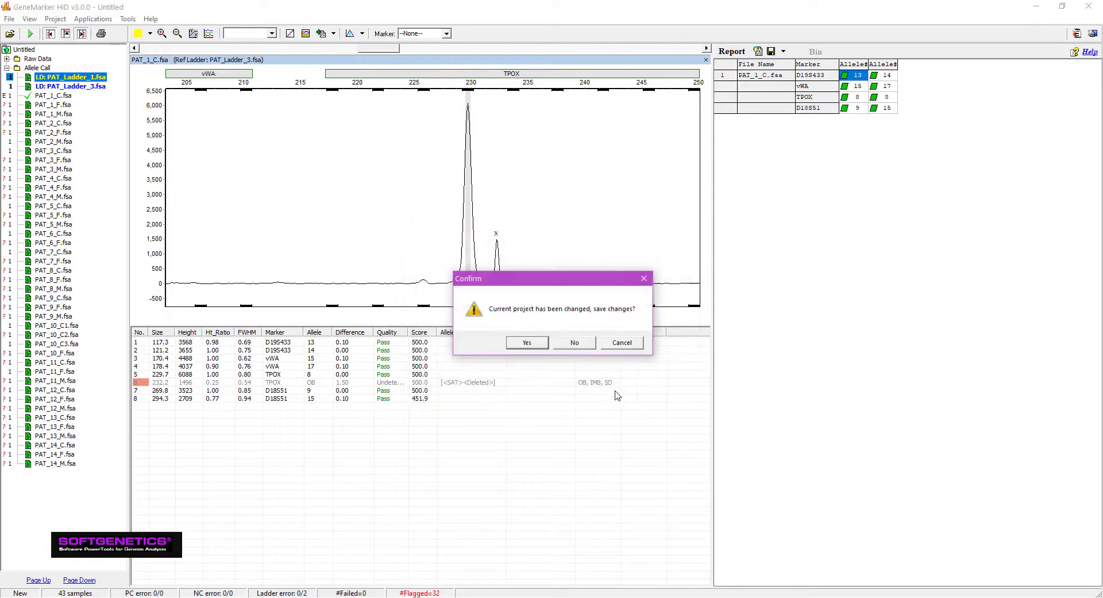
{"action": "left_click", "coordinate": [584, 345]}
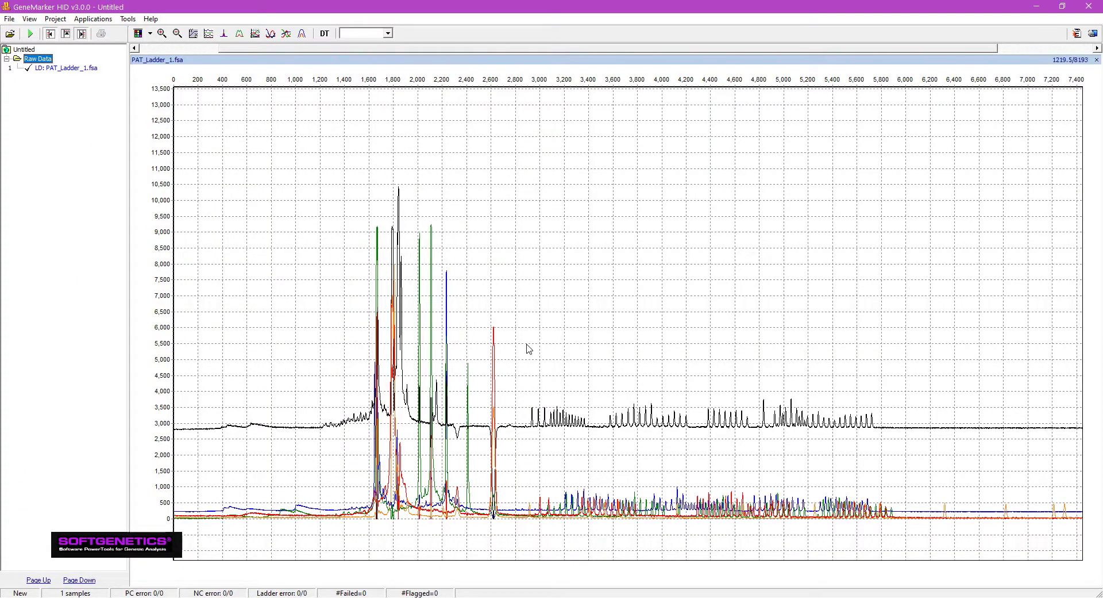
Step: Process PAT_Ladder_1.fsa through the Run Wizard with Local Southern size calling, and close the data processing log
{"action": "left_click", "coordinate": [28, 35]}
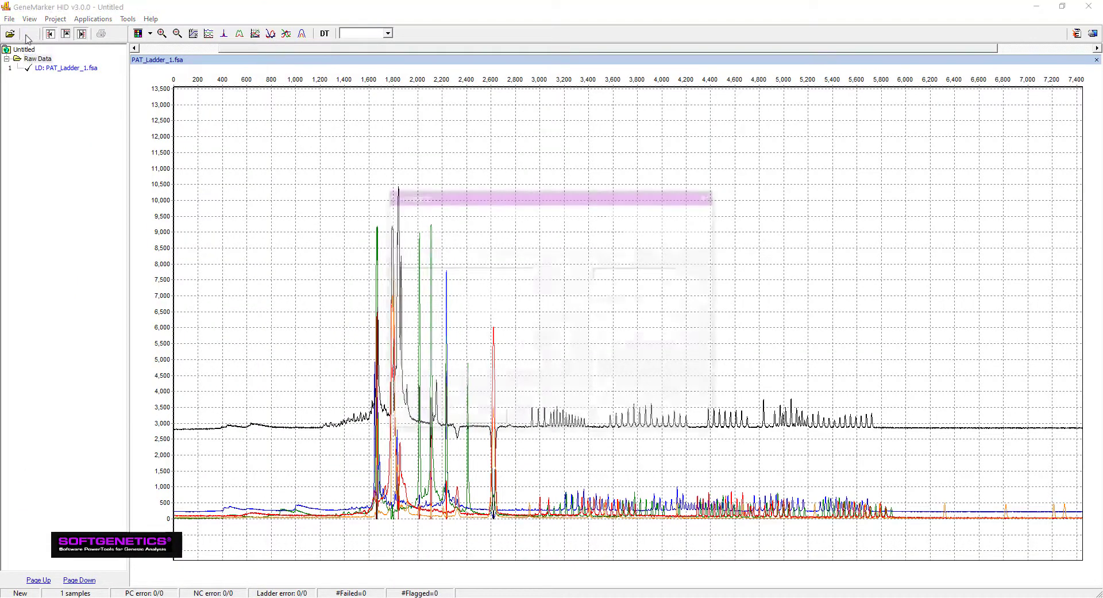
{"action": "left_click", "coordinate": [426, 300]}
{"action": "left_click", "coordinate": [631, 425]}
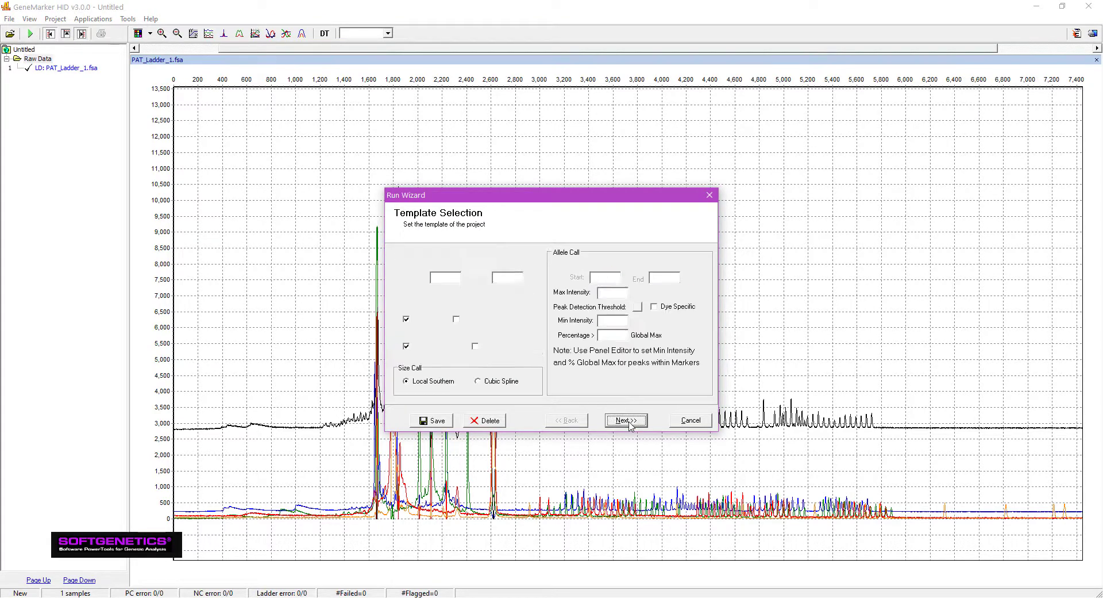
{"action": "left_click", "coordinate": [630, 422]}
{"action": "left_click", "coordinate": [630, 422]}
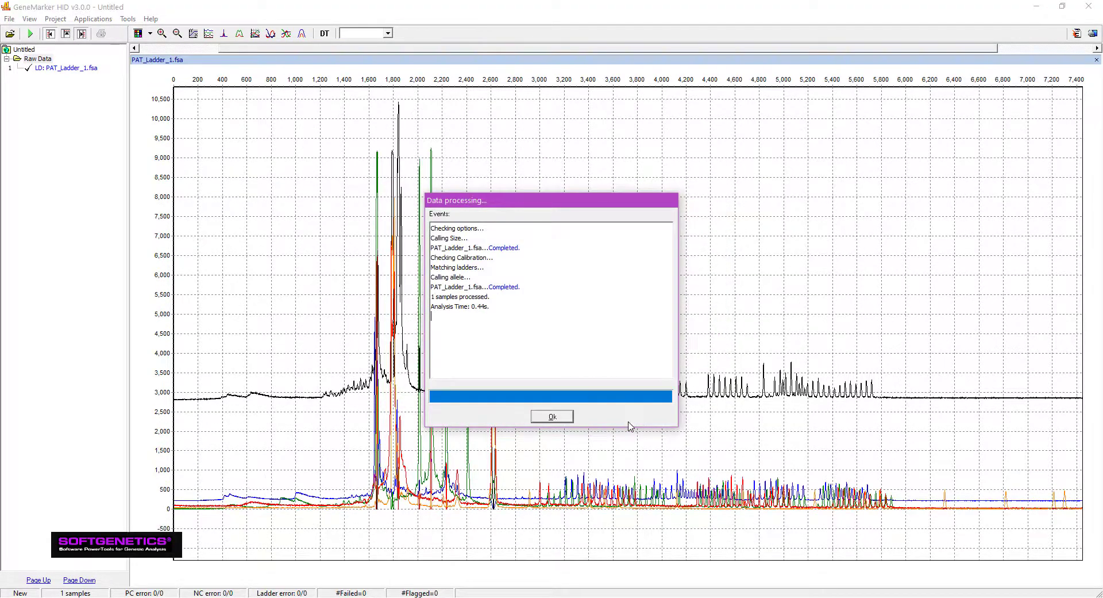
{"action": "left_click", "coordinate": [552, 416]}
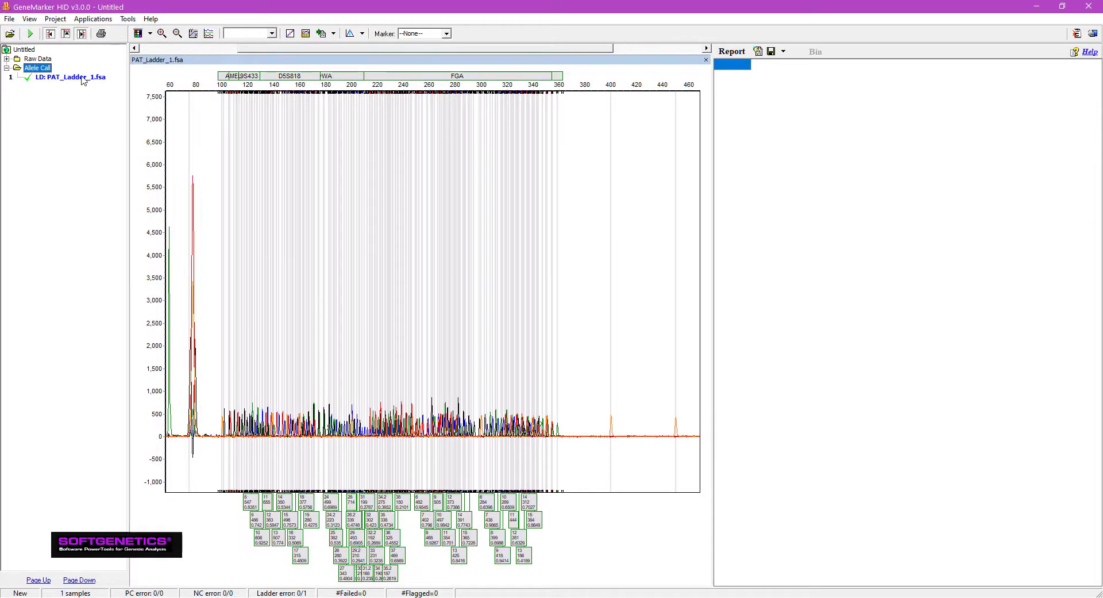
Step: Change PAT_Ladder_1.fsa from an allelic ladder to a regular sample, and open Relationship Testing in a maximized window
{"action": "right_click", "coordinate": [83, 81]}
{"action": "mouse_move", "coordinate": [183, 164]}
{"action": "left_click", "coordinate": [236, 167]}
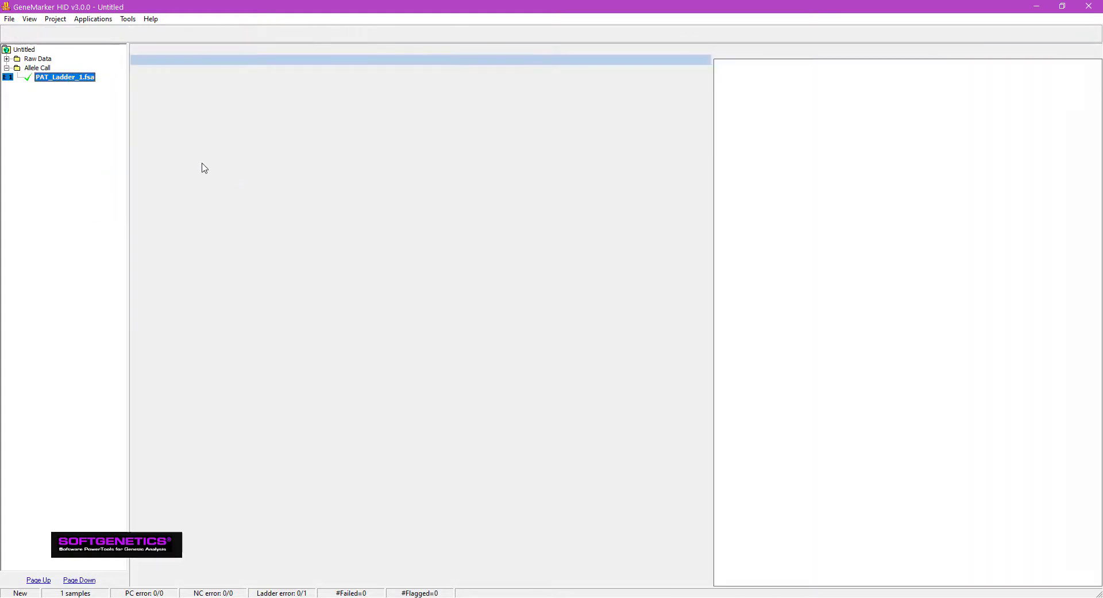
{"action": "left_click", "coordinate": [93, 19]}
{"action": "left_click", "coordinate": [114, 53]}
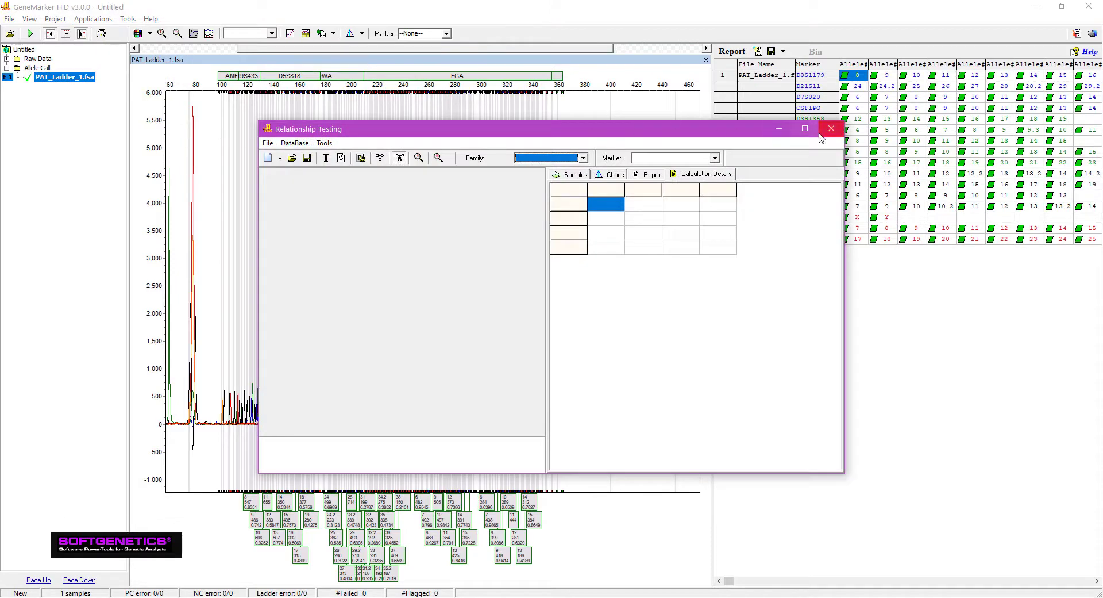
{"action": "left_click", "coordinate": [805, 129]}
Step: Load the genotypes from Txt_Genotypes.txt into the database submission list, and close the spreadsheet view of the file and the submission window
{"action": "left_click", "coordinate": [36, 19]}
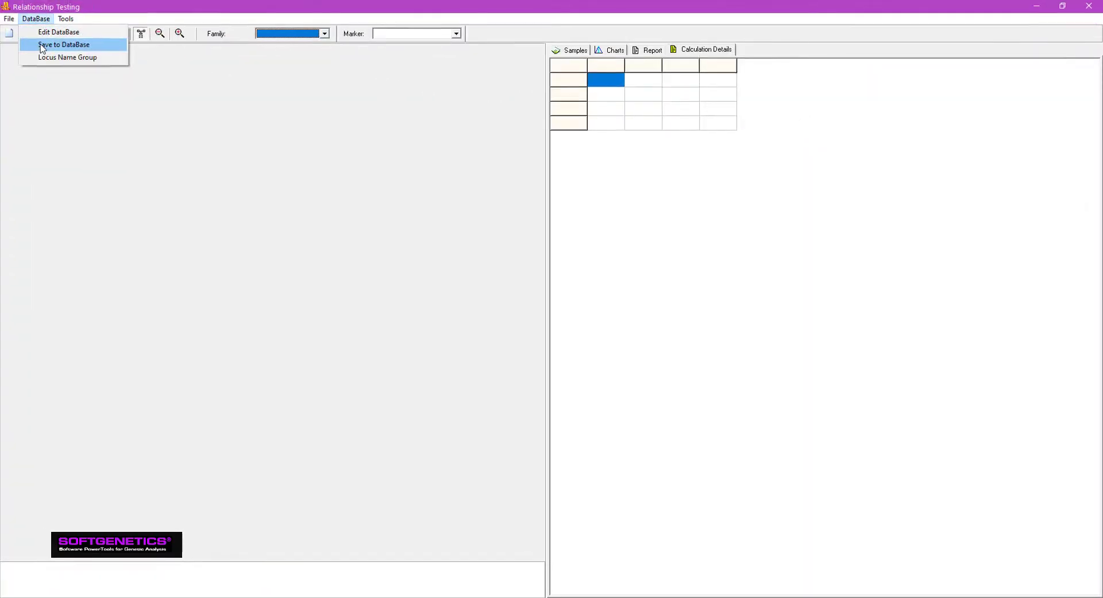
{"action": "left_click", "coordinate": [42, 46]}
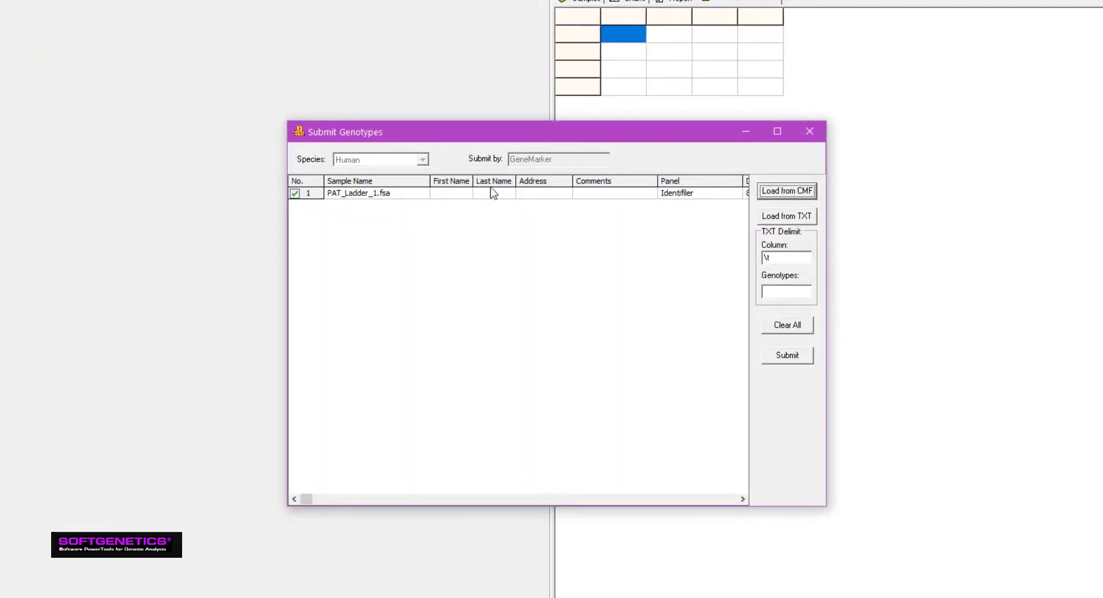
{"action": "left_click", "coordinate": [782, 217]}
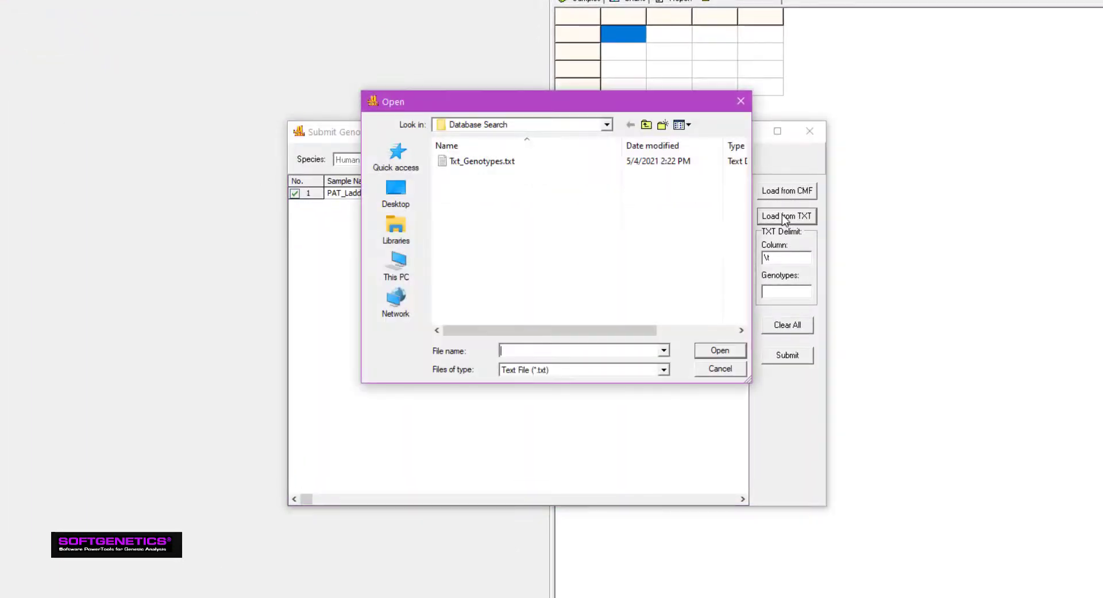
{"action": "double_click", "coordinate": [483, 161]}
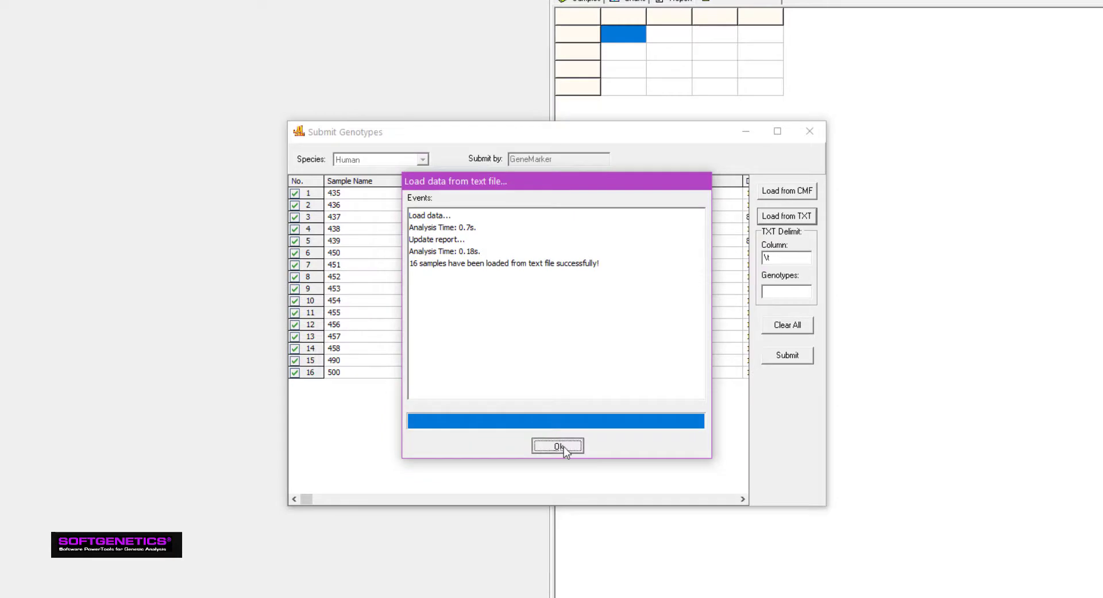
{"action": "left_click", "coordinate": [557, 445]}
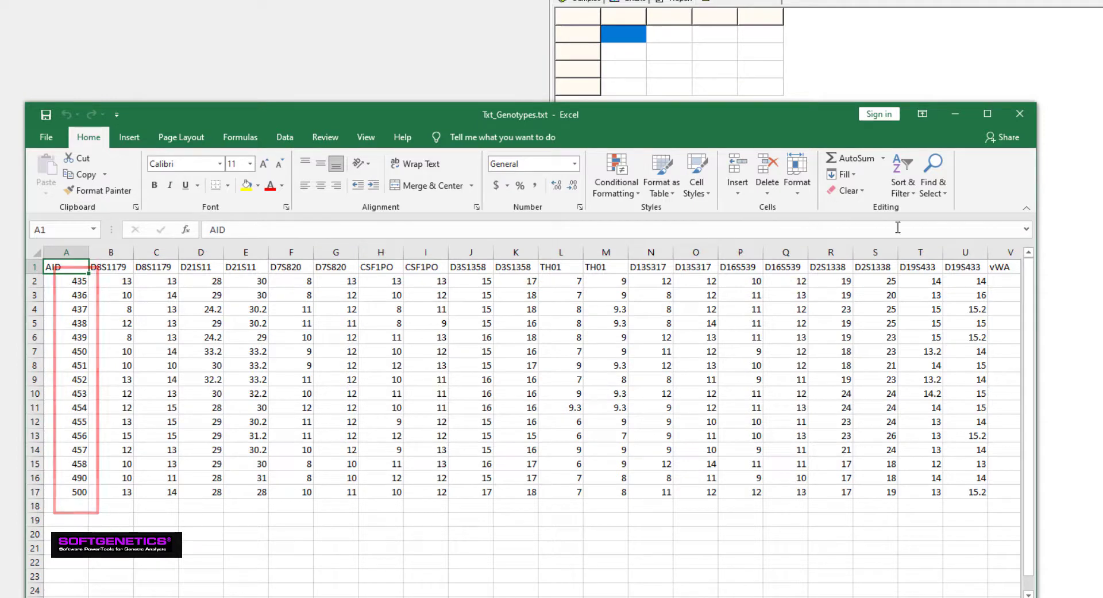
{"action": "left_click", "coordinate": [1027, 115]}
{"action": "left_click", "coordinate": [810, 130]}
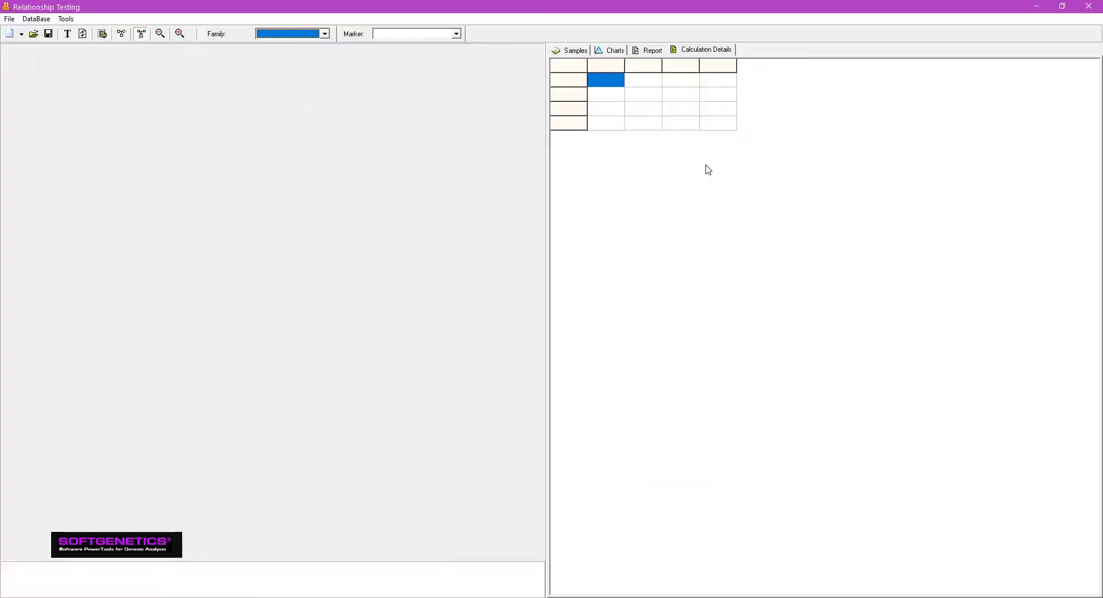
Step: Create a new pedigree with an individual named Unknown1, and assign it the genotype of sample 500 from the database
{"action": "left_click", "coordinate": [18, 14]}
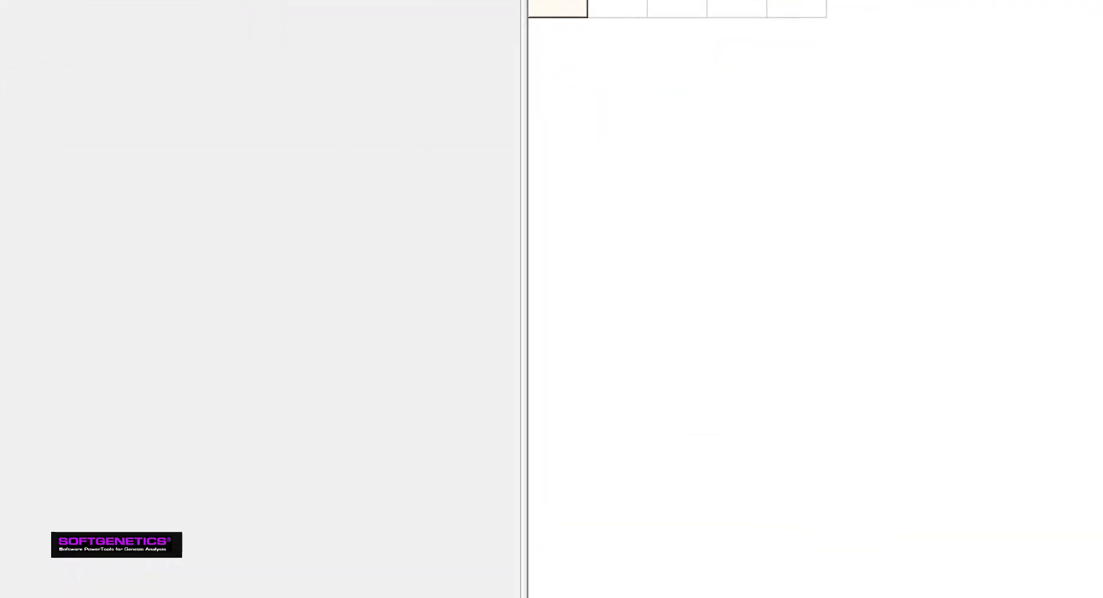
{"action": "left_click", "coordinate": [447, 214]}
{"action": "type", "text": "Unknown1"}
{"action": "left_click", "coordinate": [392, 418]}
{"action": "left_click", "coordinate": [684, 410]}
{"action": "left_click", "coordinate": [709, 420]}
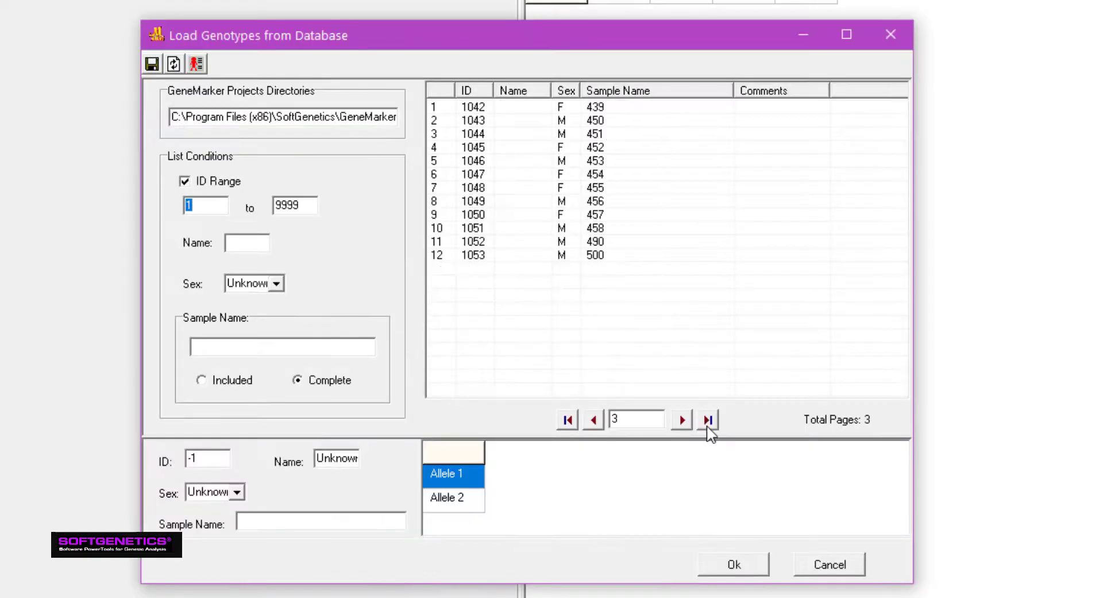
{"action": "left_click", "coordinate": [595, 255]}
{"action": "left_click", "coordinate": [731, 565]}
{"action": "left_click", "coordinate": [496, 498]}
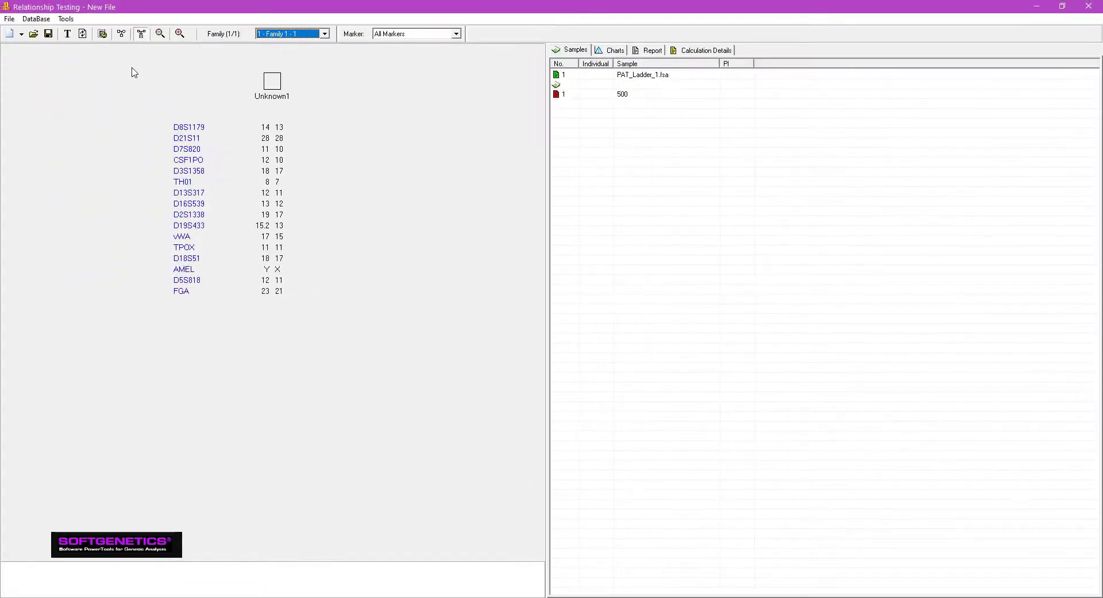
Step: Apply the Identifiler15_Butler2003 allele frequency set with all populations to the new pedigree
{"action": "left_click", "coordinate": [69, 19]}
{"action": "left_click", "coordinate": [73, 46]}
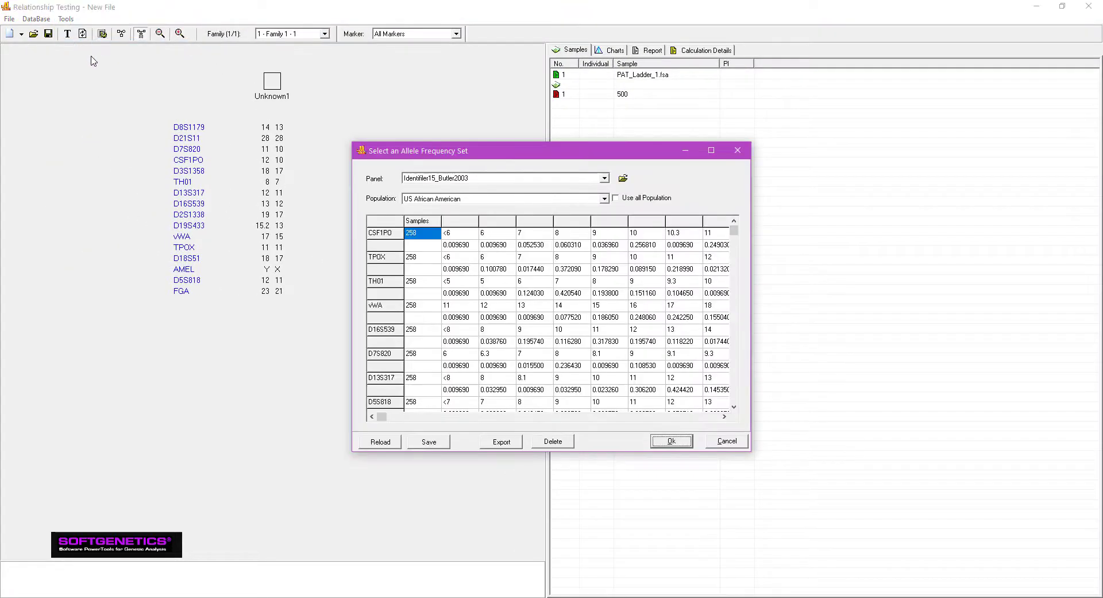
{"action": "left_click", "coordinate": [615, 199]}
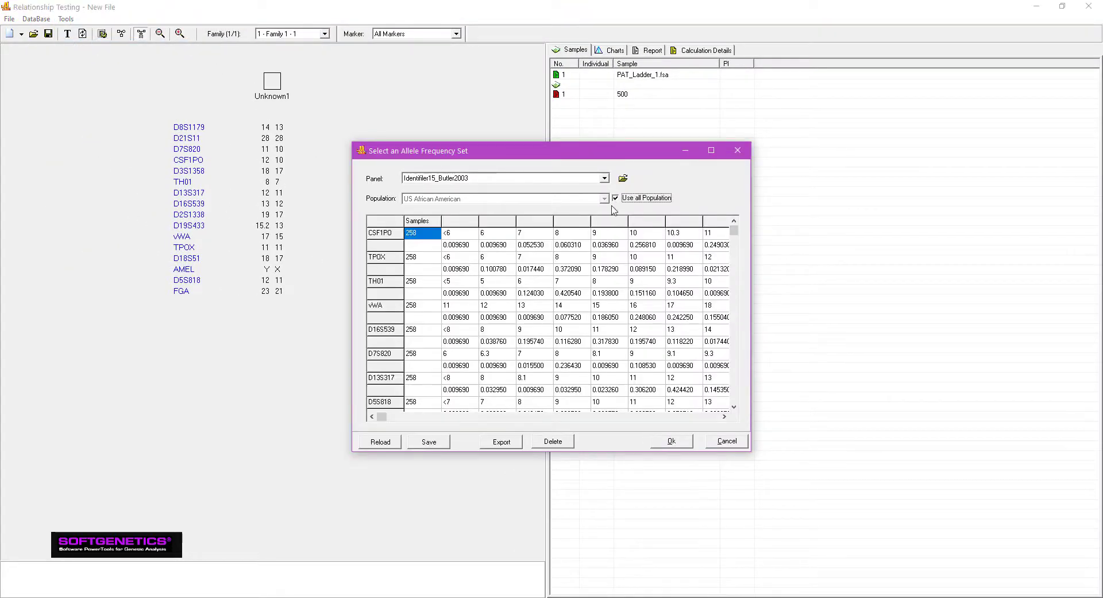
{"action": "left_click", "coordinate": [671, 441]}
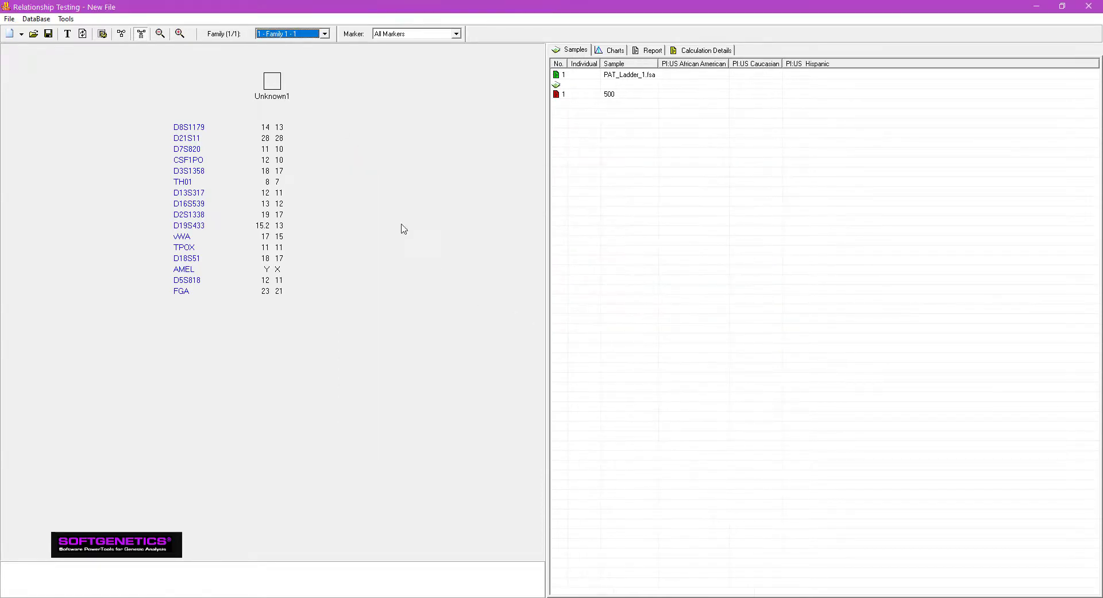
Step: Search the database for family matches to Unknown1, and open the copy and export options of the resulting report
{"action": "right_click", "coordinate": [280, 78]}
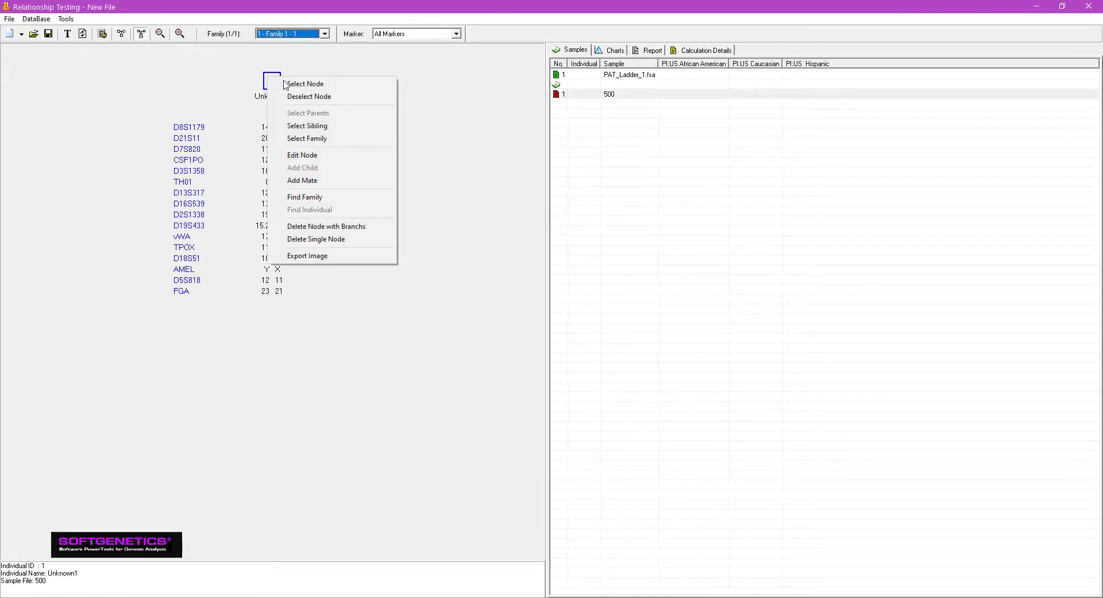
{"action": "left_click", "coordinate": [306, 198]}
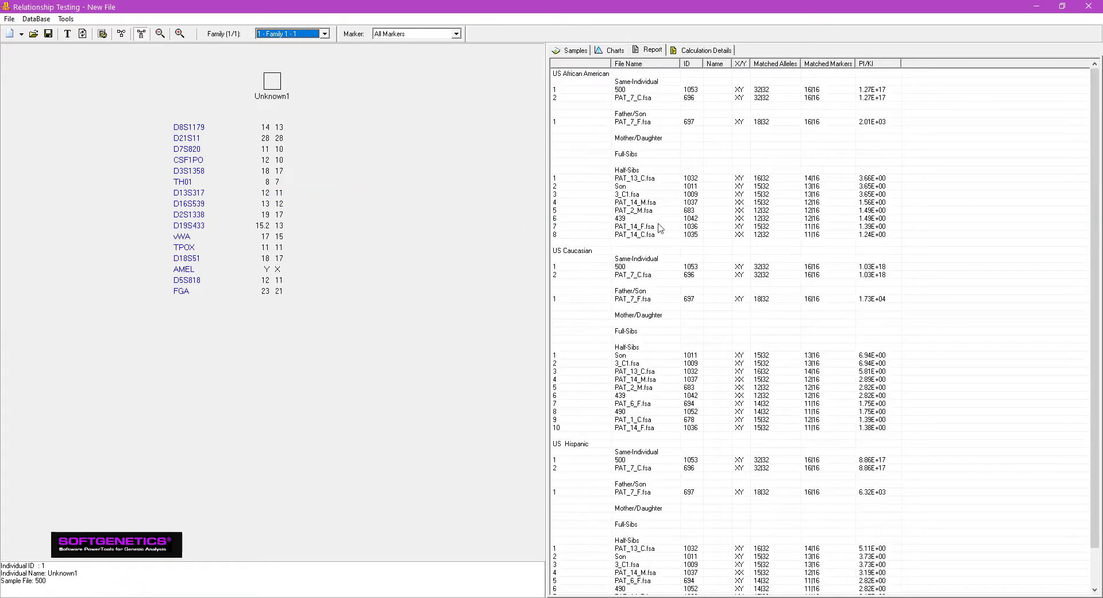
{"action": "right_click", "coordinate": [821, 155]}
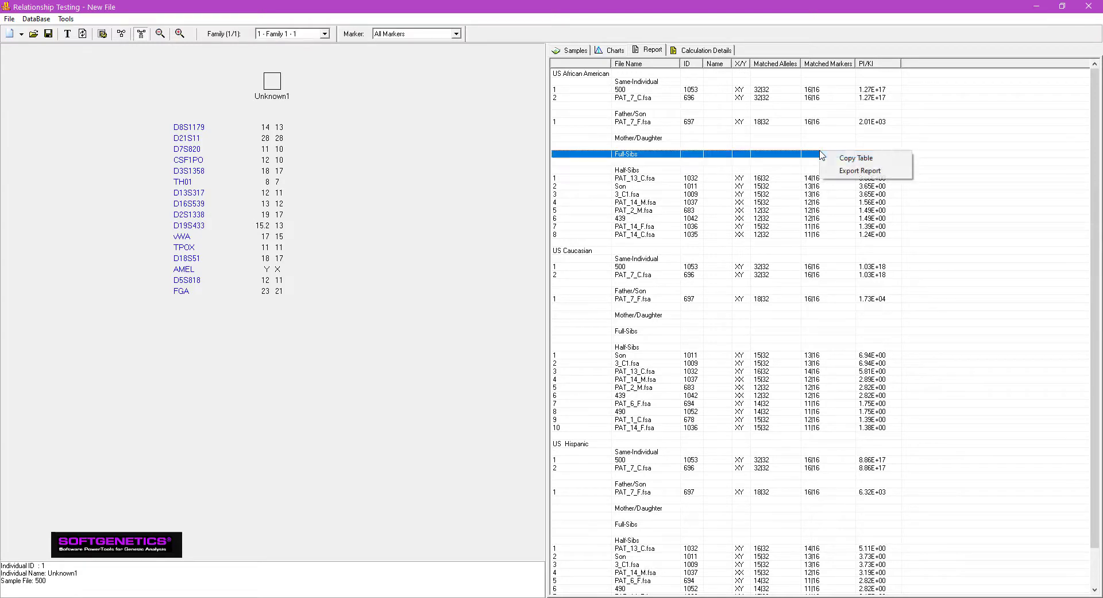